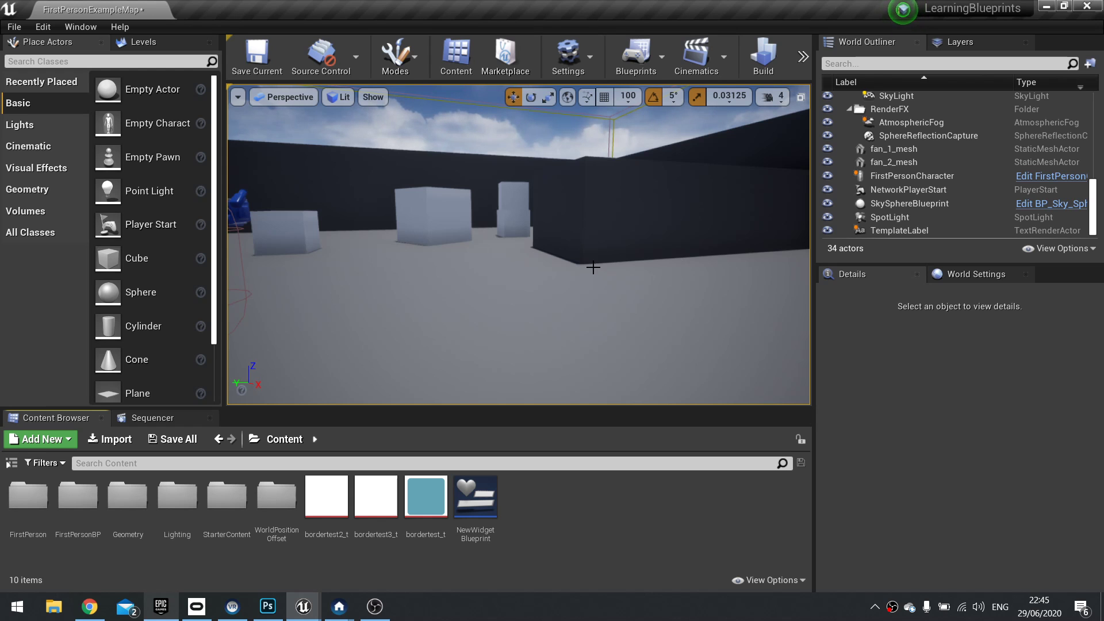
- Preview the level in play mode, then stop the session
right_drag(594, 267, 494, 270)
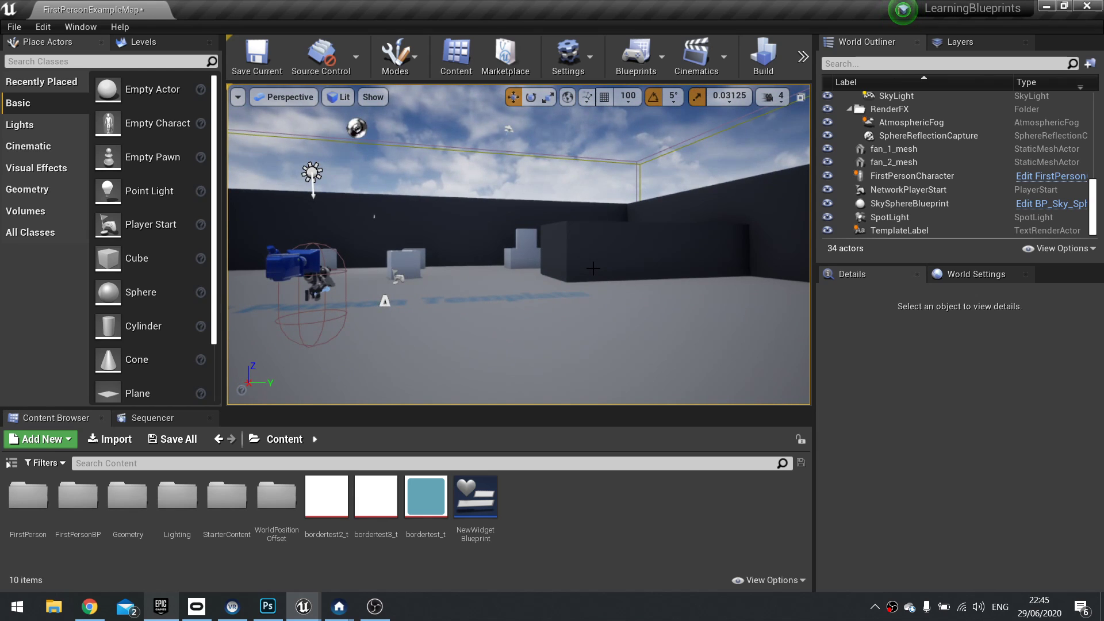
click(803, 55)
click(823, 121)
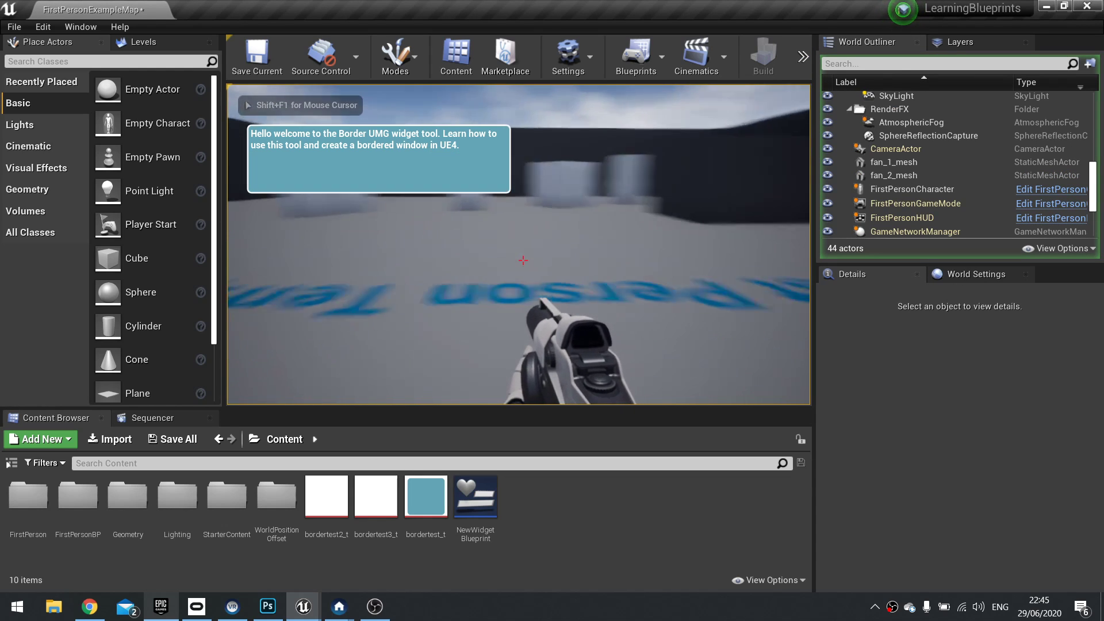
key(Escape)
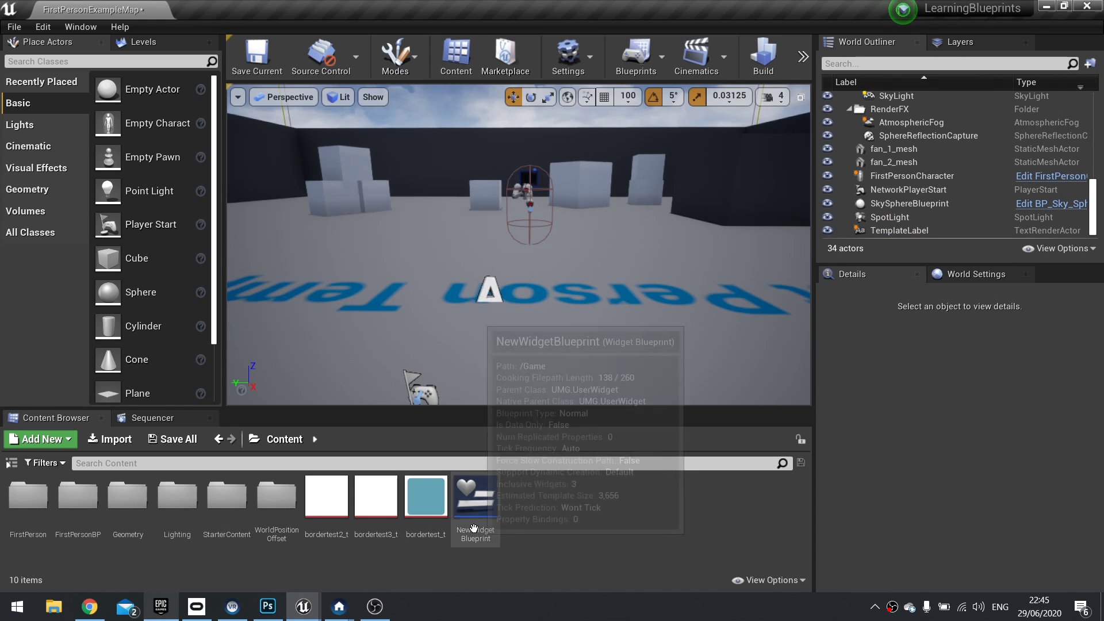
- Open NewWidgetBlueprint and select the blue Border in the Hierarchy
double_click(474, 529)
right_drag(555, 389, 391, 326)
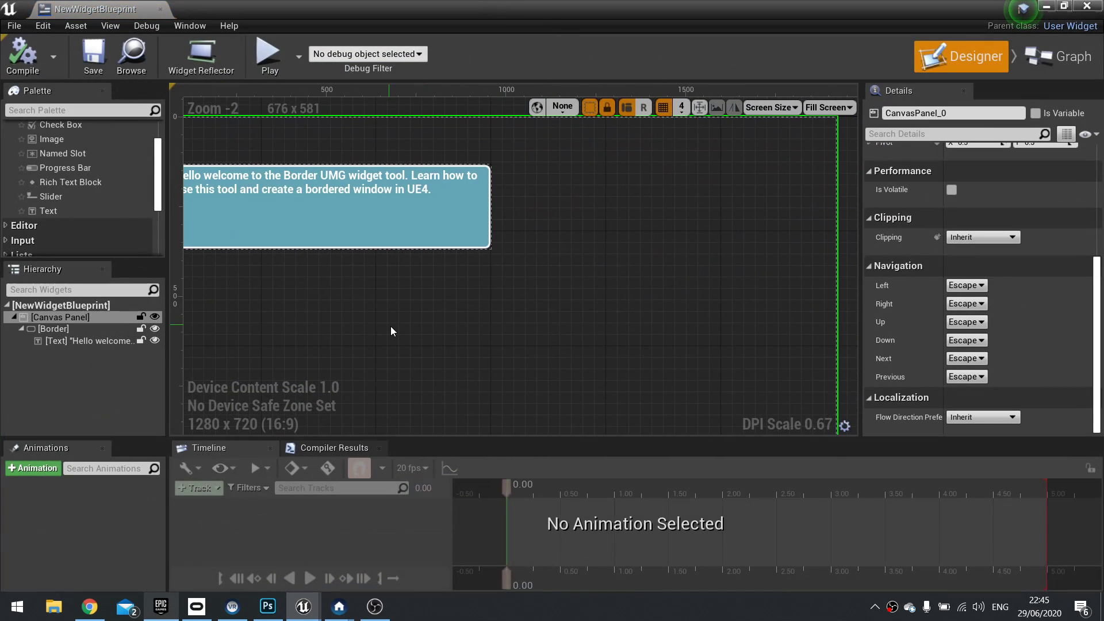
scroll(403, 326, down, 1)
right_drag(320, 234, 438, 247)
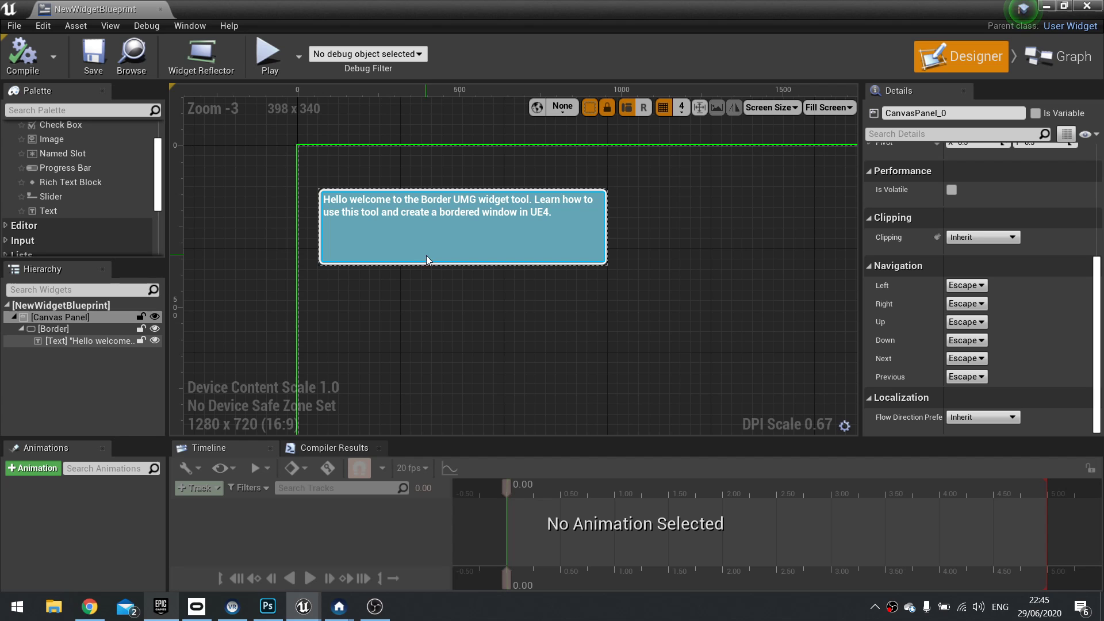
click(30, 330)
click(46, 332)
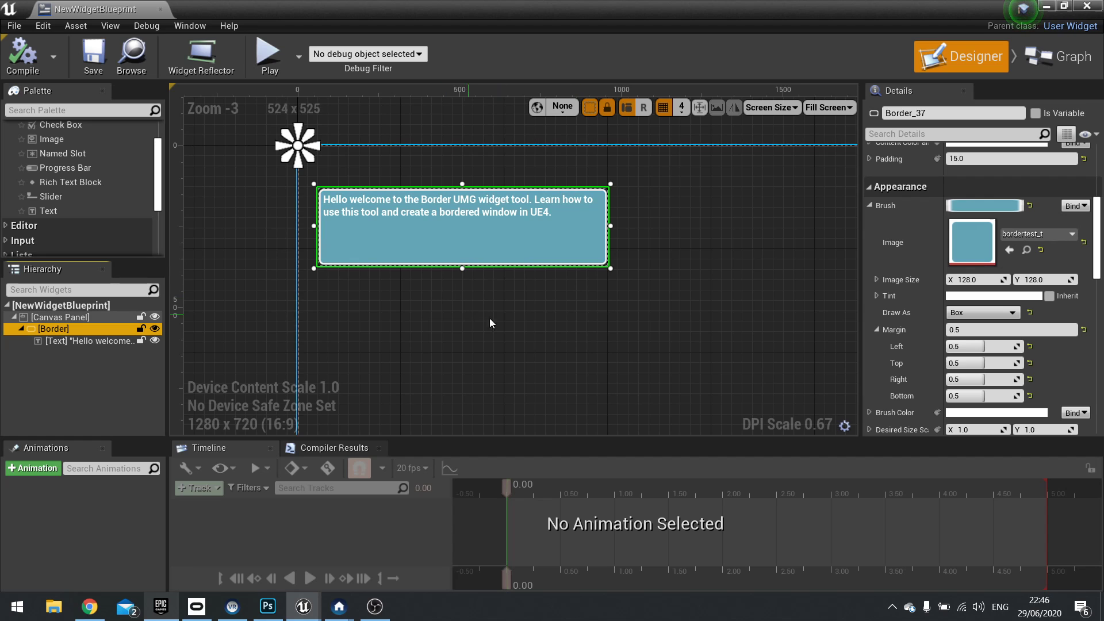
- Drag the Border's corner so it becomes narrow and tall and the welcome text rewraps
right_drag(490, 318, 365, 289)
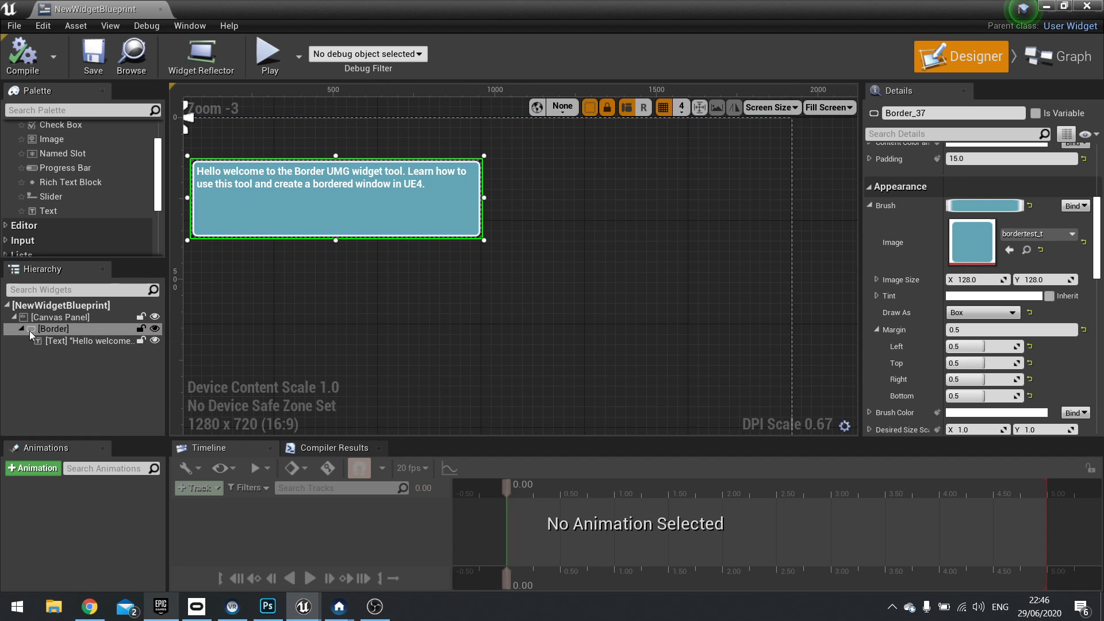
mouse_move(423, 278)
right_down()
mouse_move(467, 297)
mouse_move(422, 288)
right_up()
scroll(463, 254, up, 2)
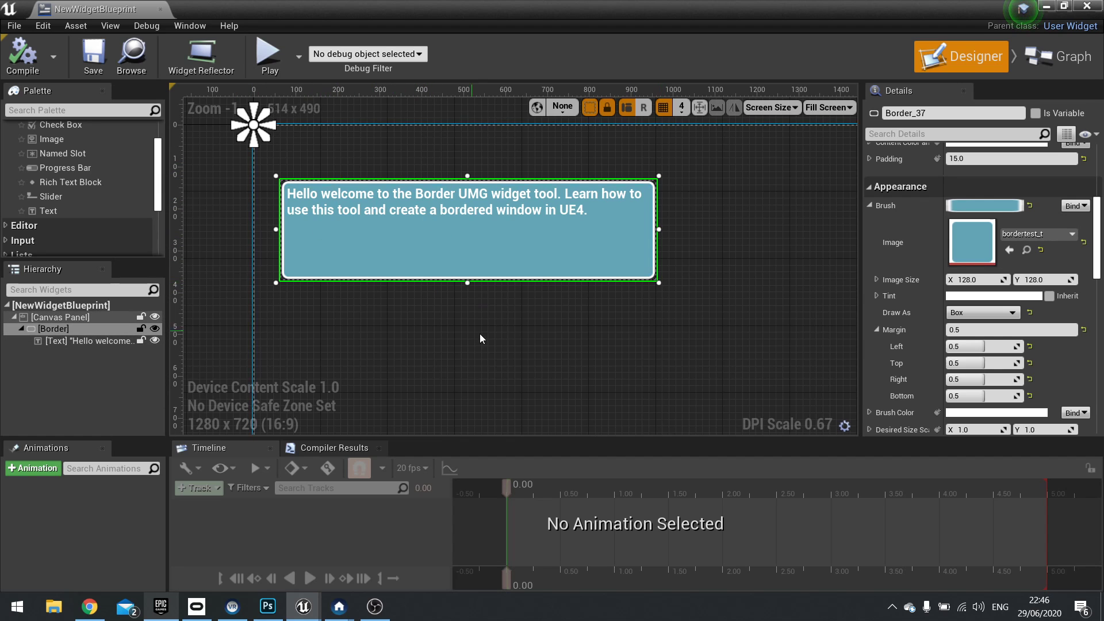
scroll(442, 248, down, 1)
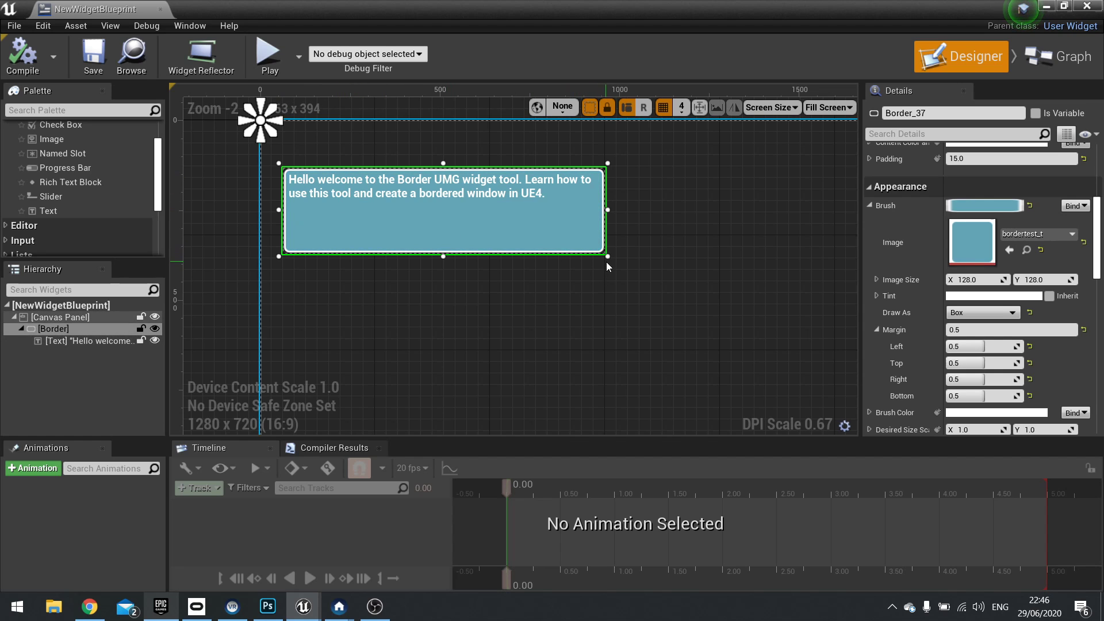
drag(607, 257, 472, 441)
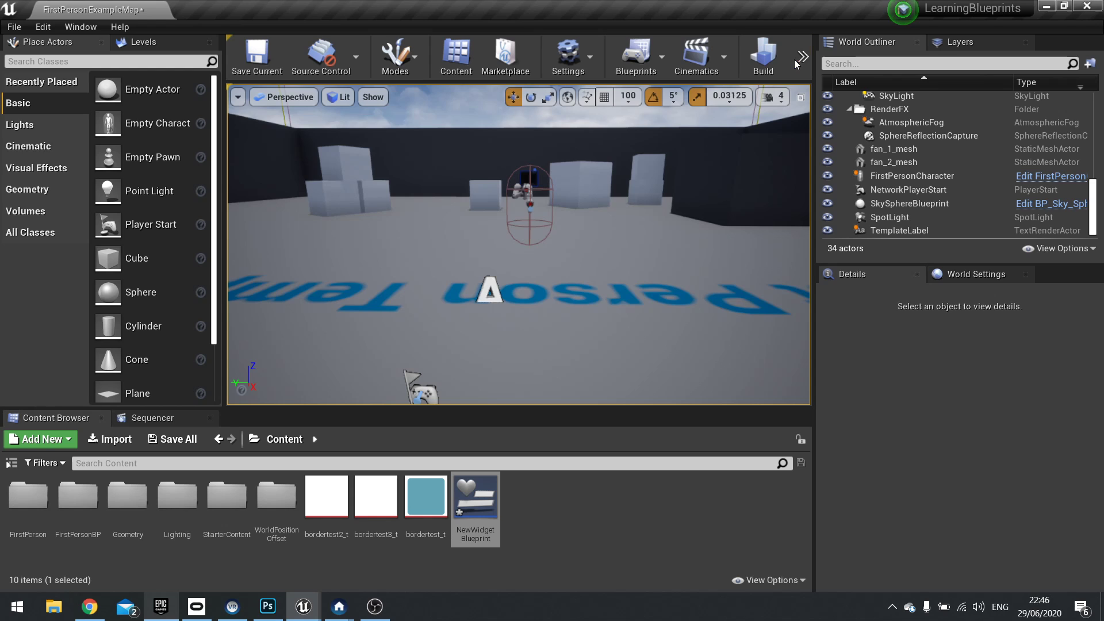
- Play the level and walk around with W to view the tall, narrow text box
click(802, 56)
click(813, 69)
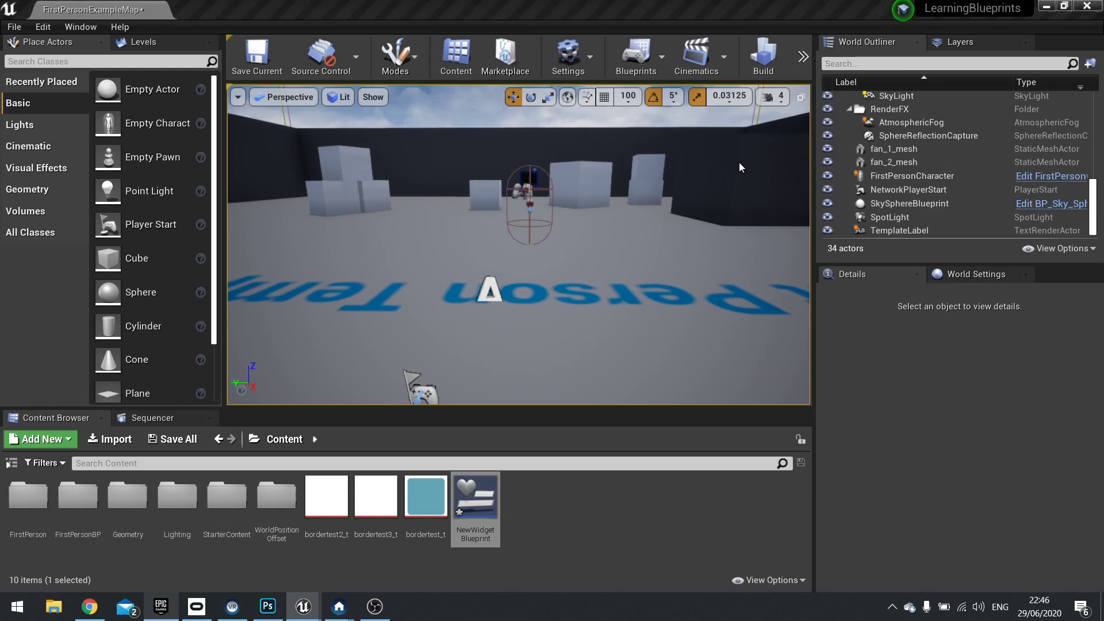
key(w)
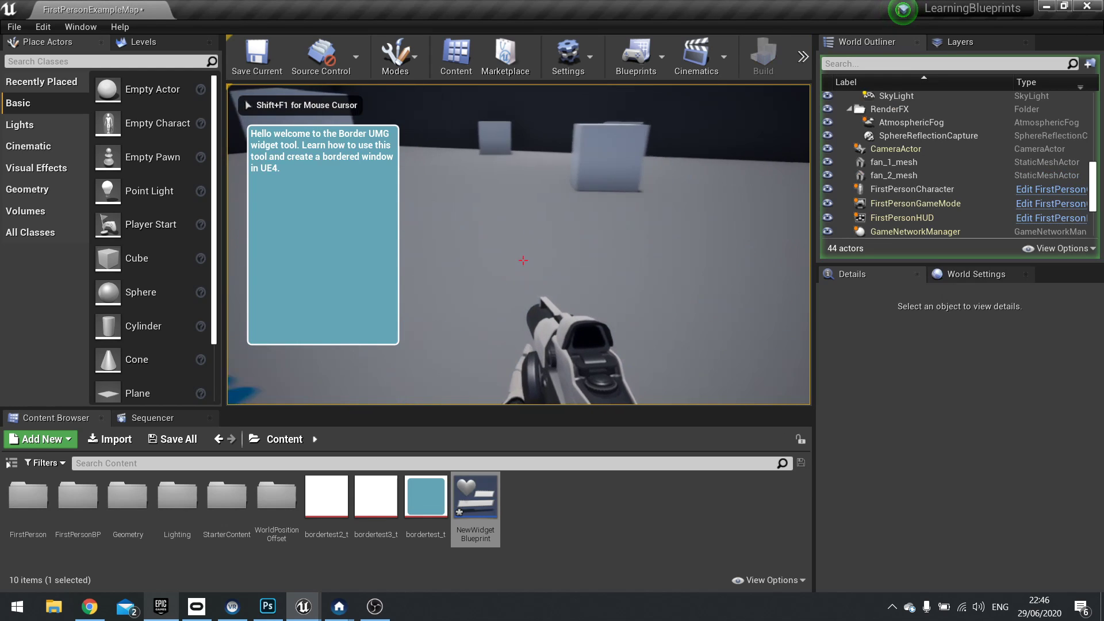
key(w)
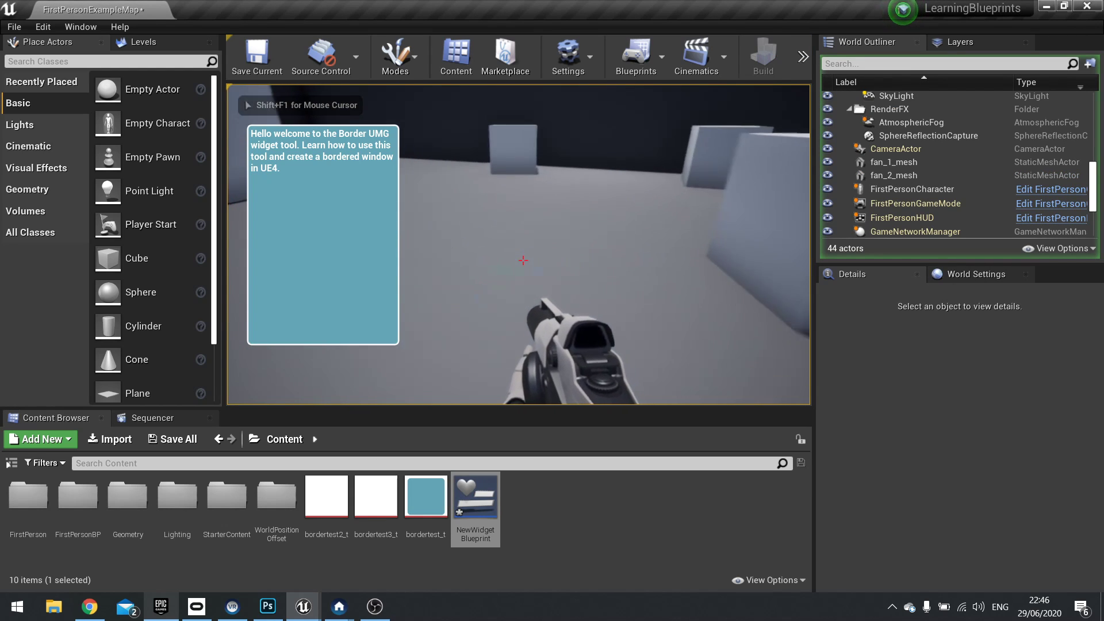
key(w)
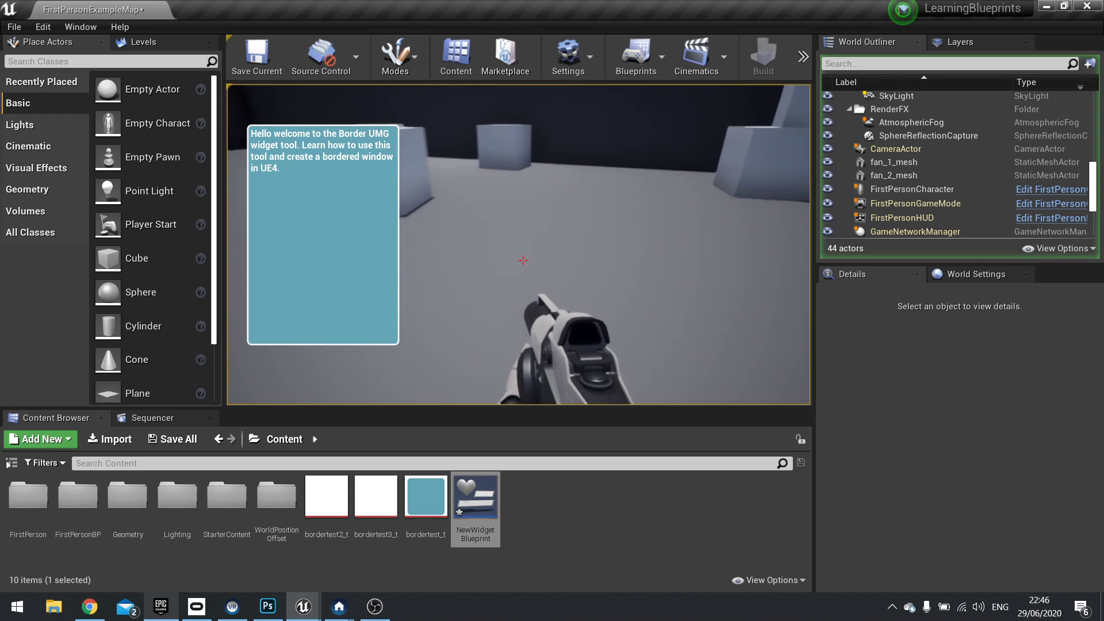
- Stop the play session and reopen NewWidgetBlueprint in the designer
key(Escape)
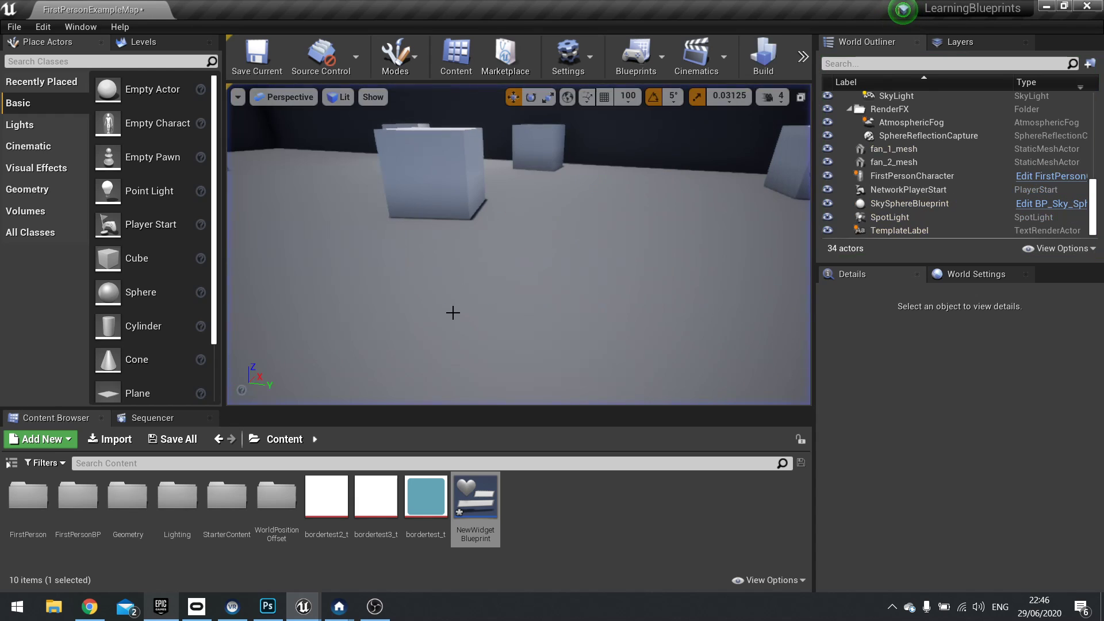
click(454, 318)
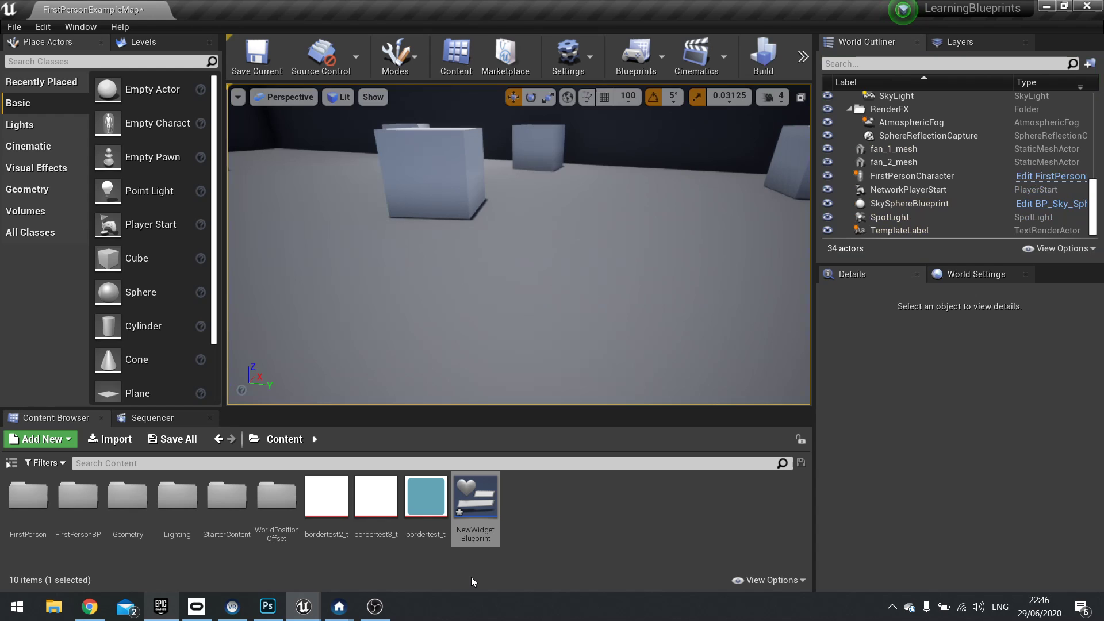
double_click(476, 499)
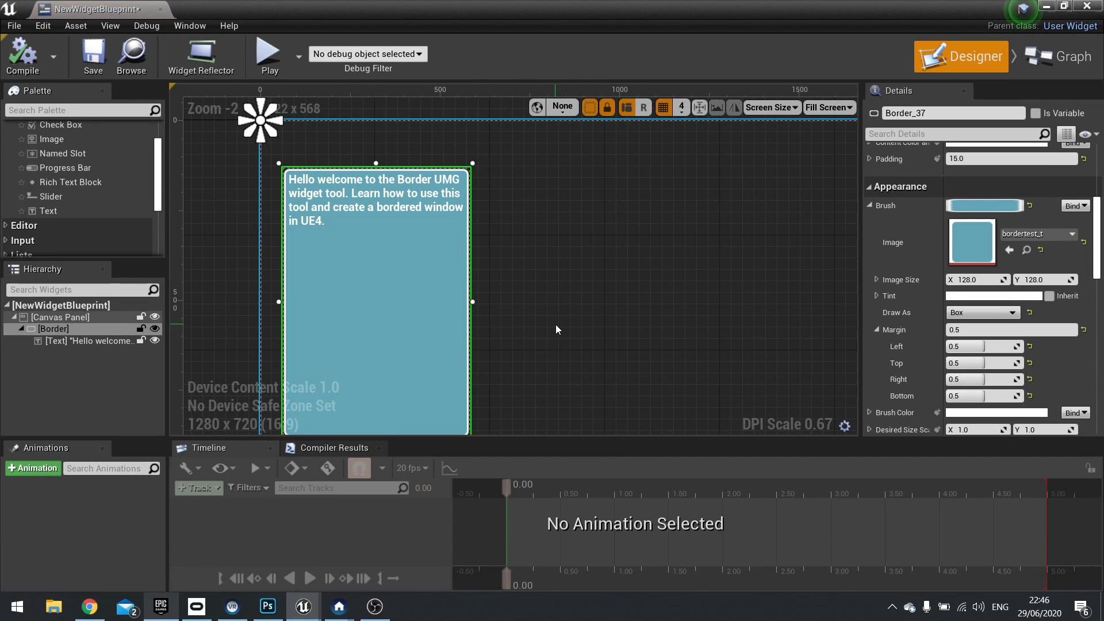
- Hide the blue text Border in the designer and collapse it in the Hierarchy
scroll(556, 329, down, 2)
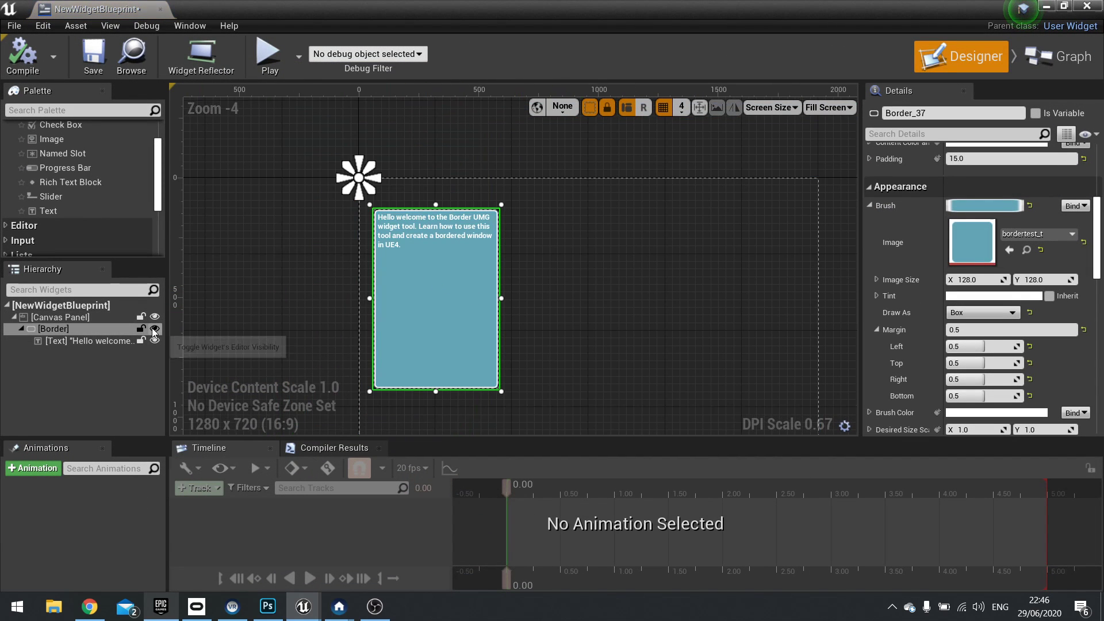
click(154, 329)
click(20, 328)
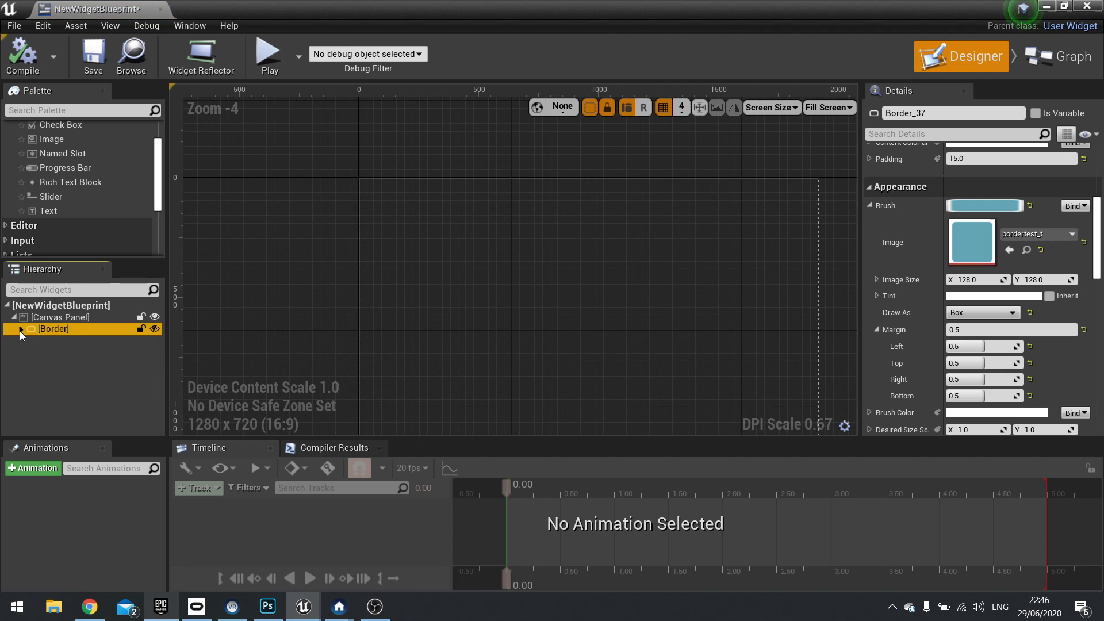
right_drag(574, 299, 230, 230)
scroll(80, 184, up, 3)
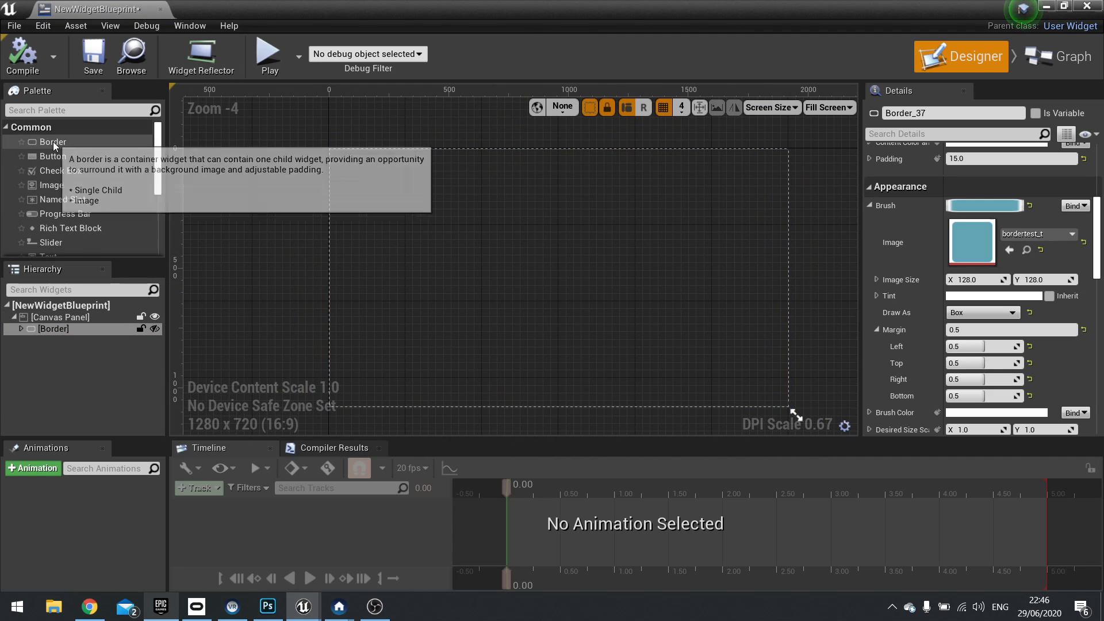
- Add a new Border from the Palette and size it into a large white rectangle near the top-left
click(43, 109)
text(border)
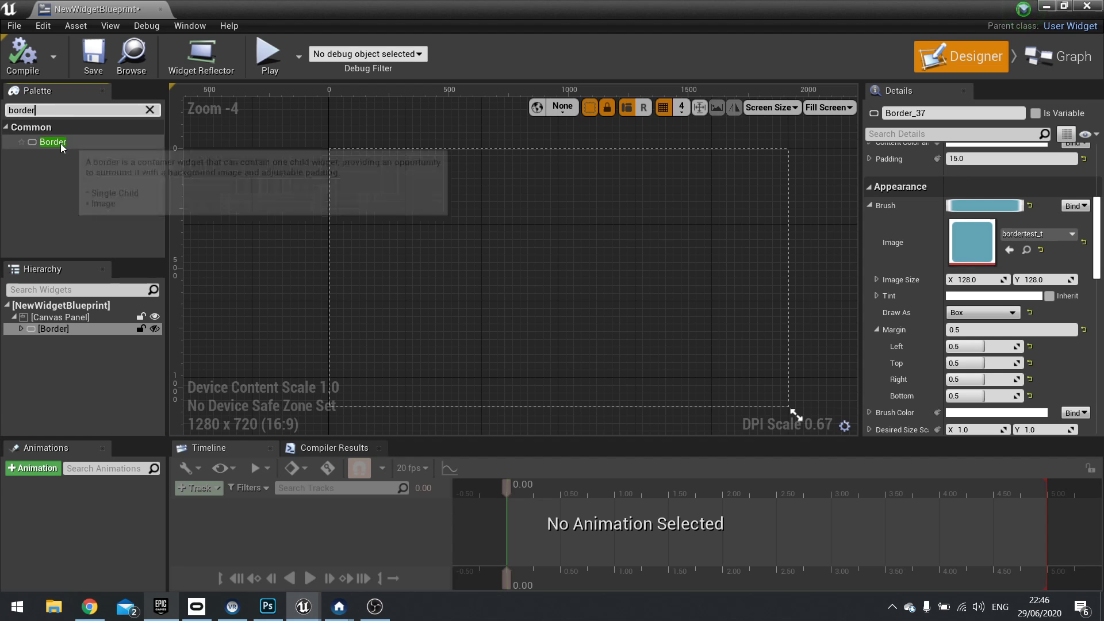
drag(60, 143, 362, 183)
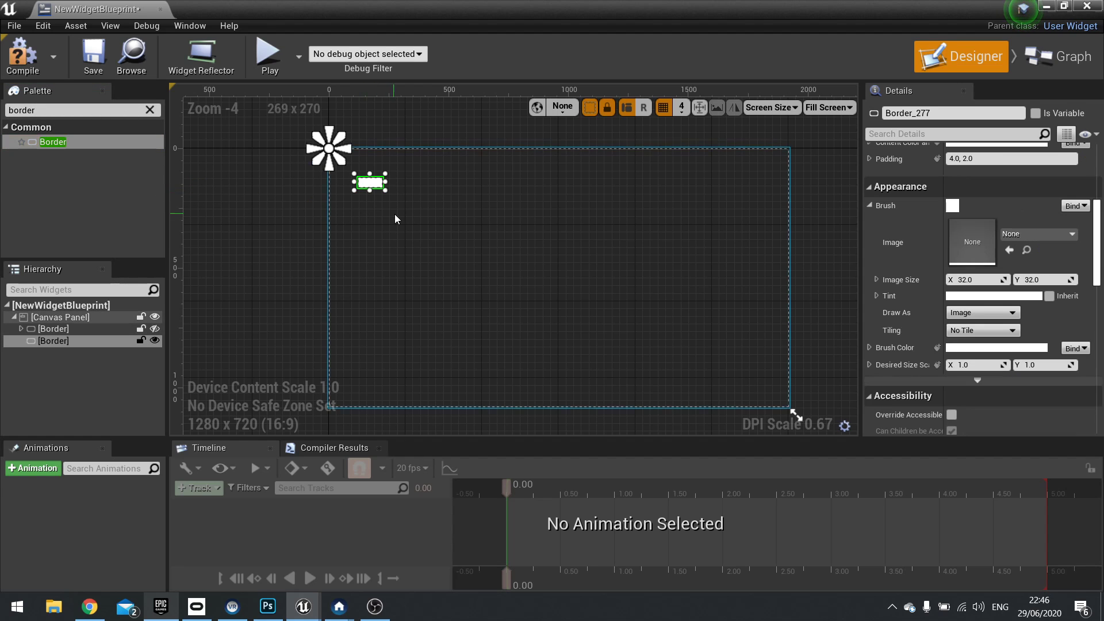
scroll(392, 209, up, 2)
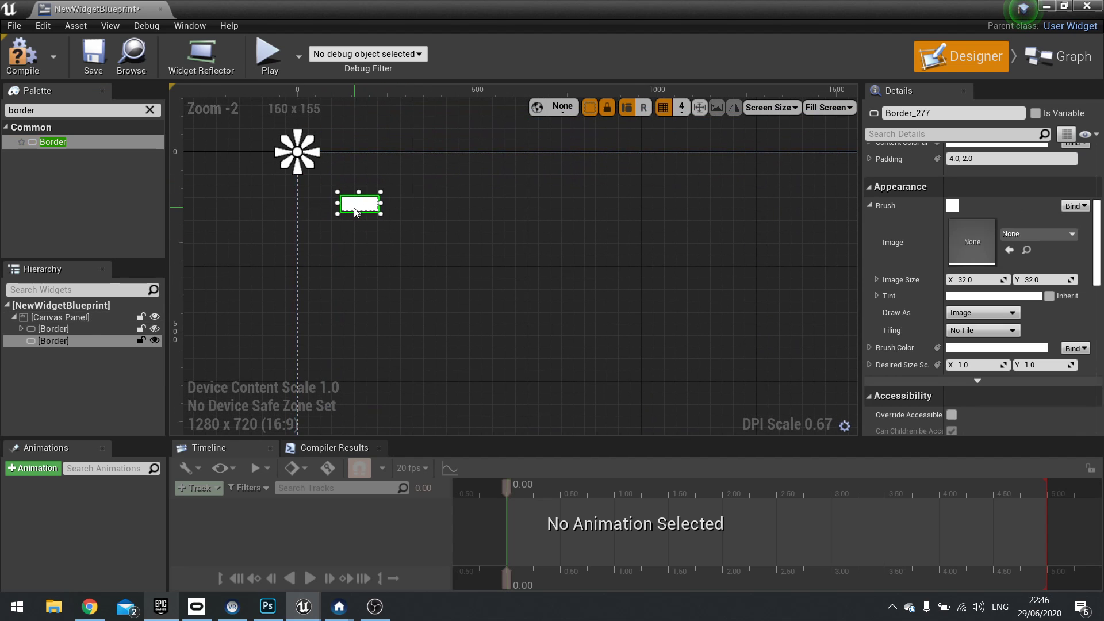
drag(380, 213, 530, 348)
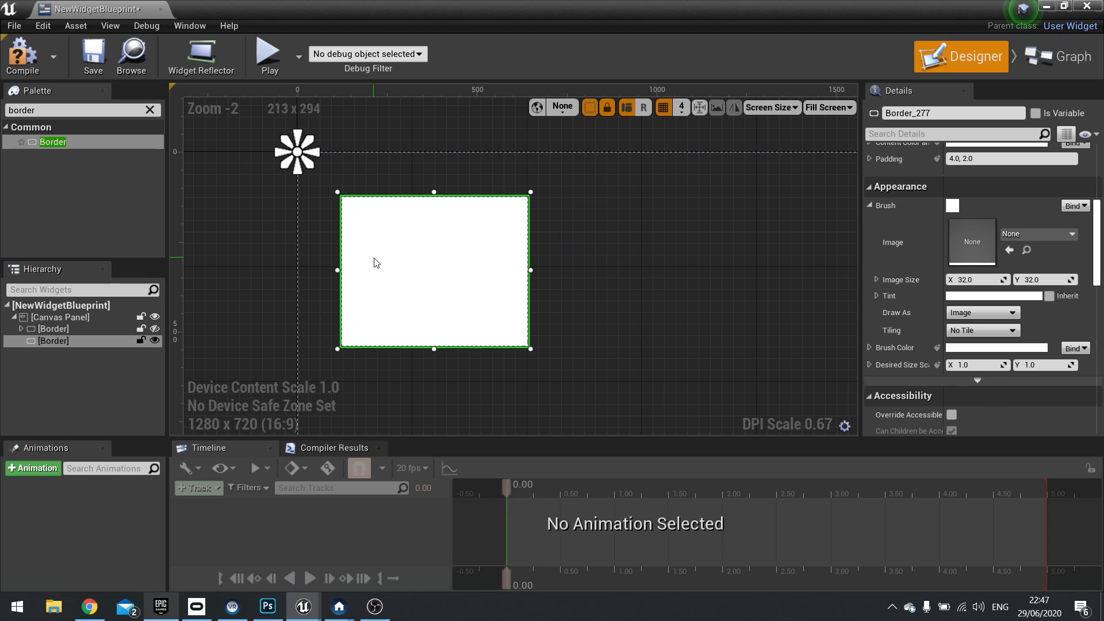
drag(374, 263, 368, 252)
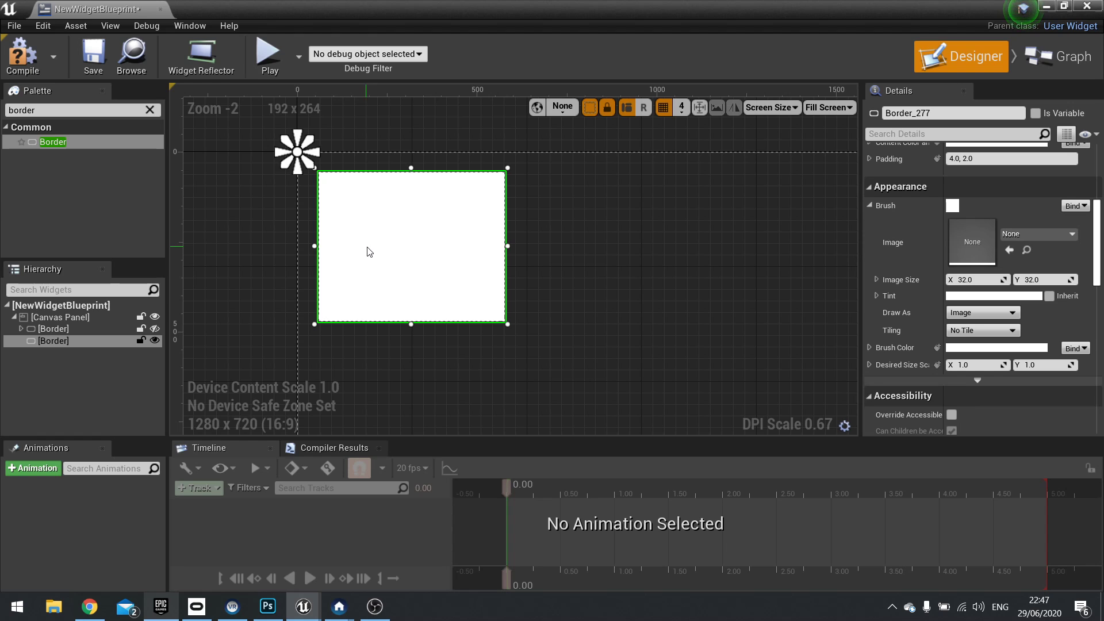
mouse_move(369, 251)
mouse_down()
mouse_move(412, 288)
mouse_move(371, 255)
mouse_up()
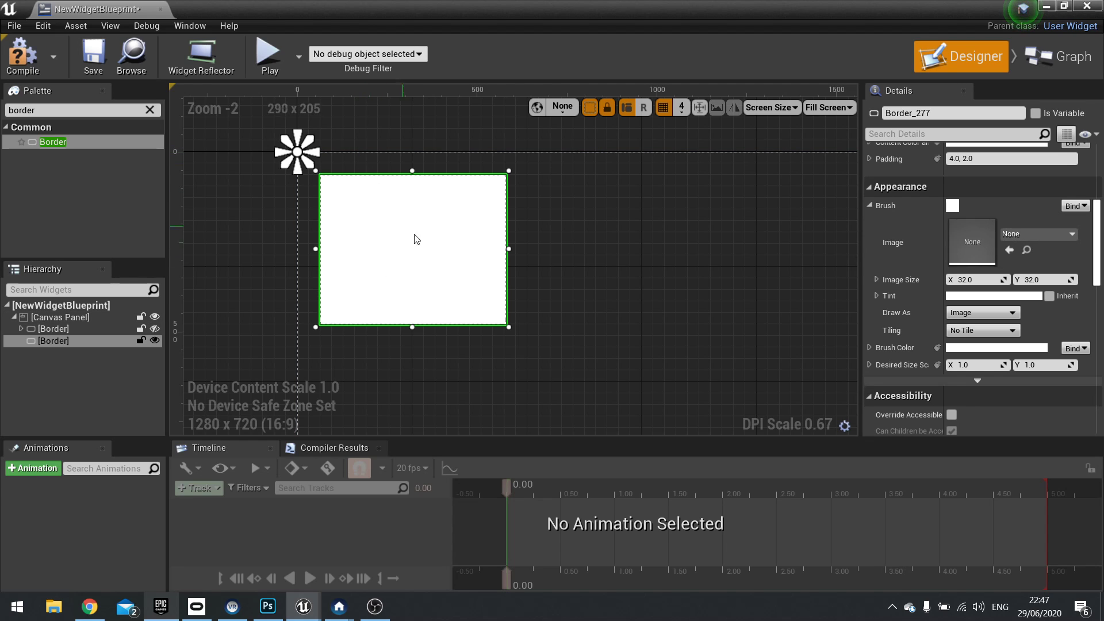
drag(414, 239, 459, 274)
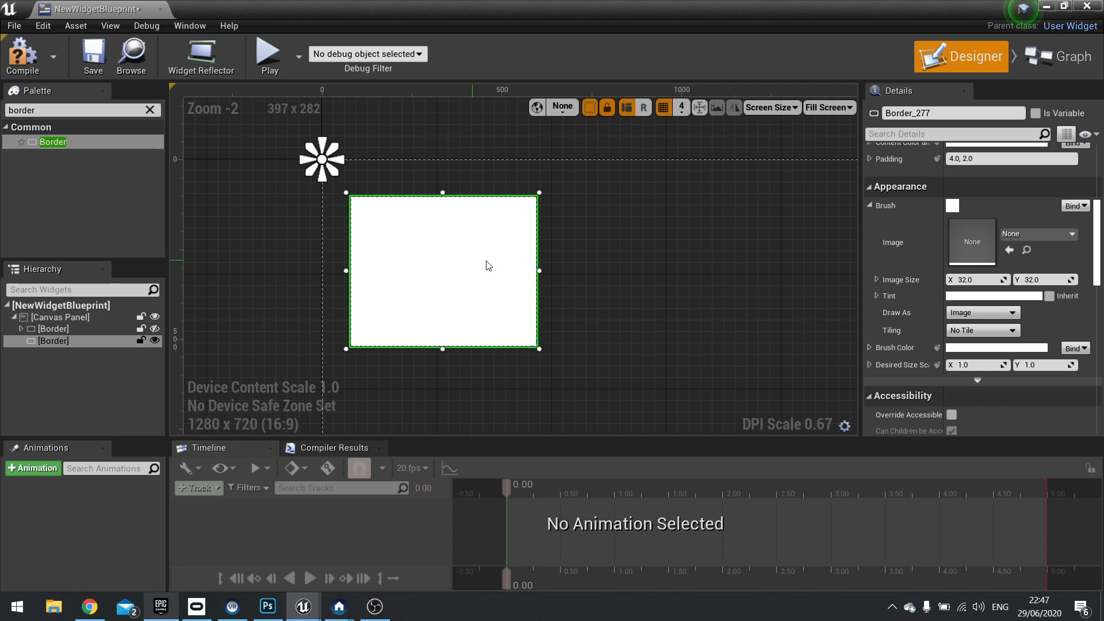
- Inspect the bordertest_t and bordertest2_t textures, then reopen NewWidgetBlueprint
click(1051, 7)
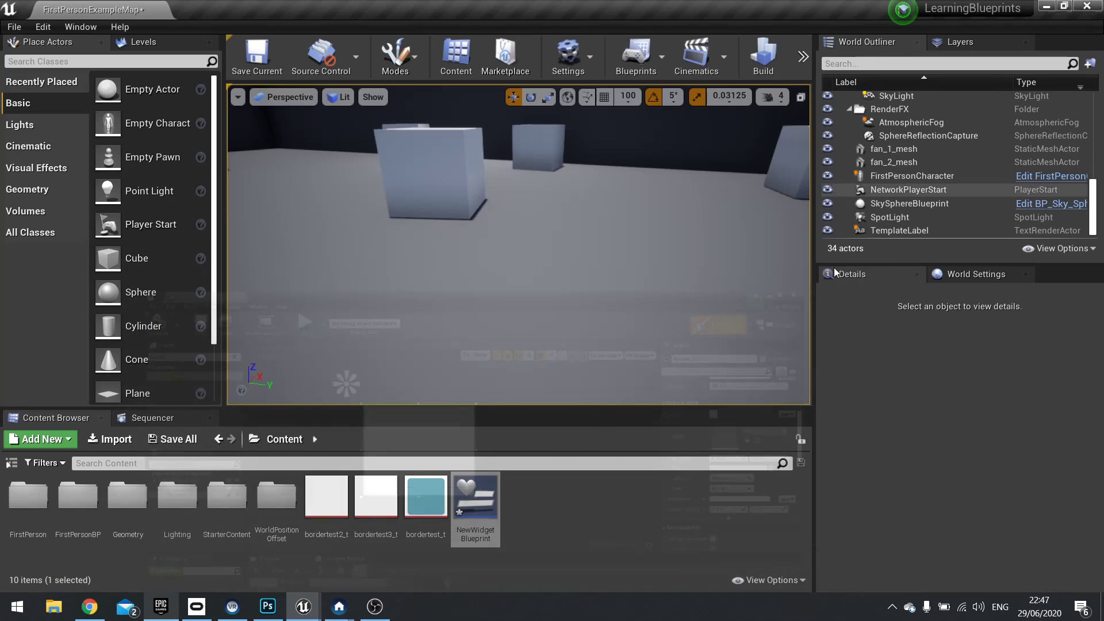
click(377, 496)
click(343, 515)
click(425, 501)
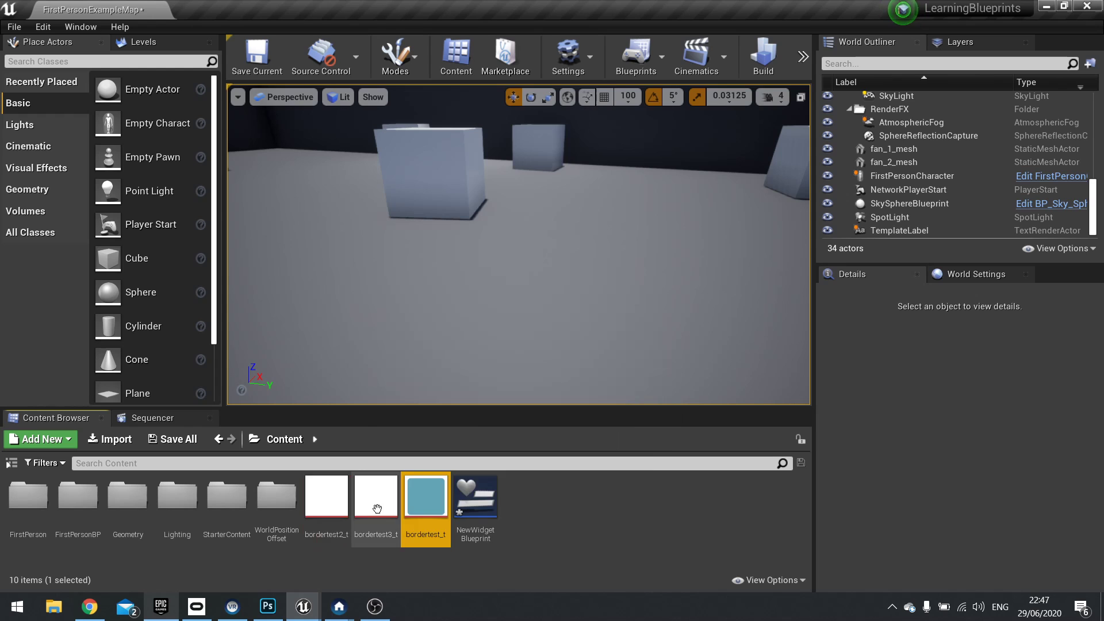
click(334, 506)
click(426, 500)
click(466, 506)
double_click(466, 506)
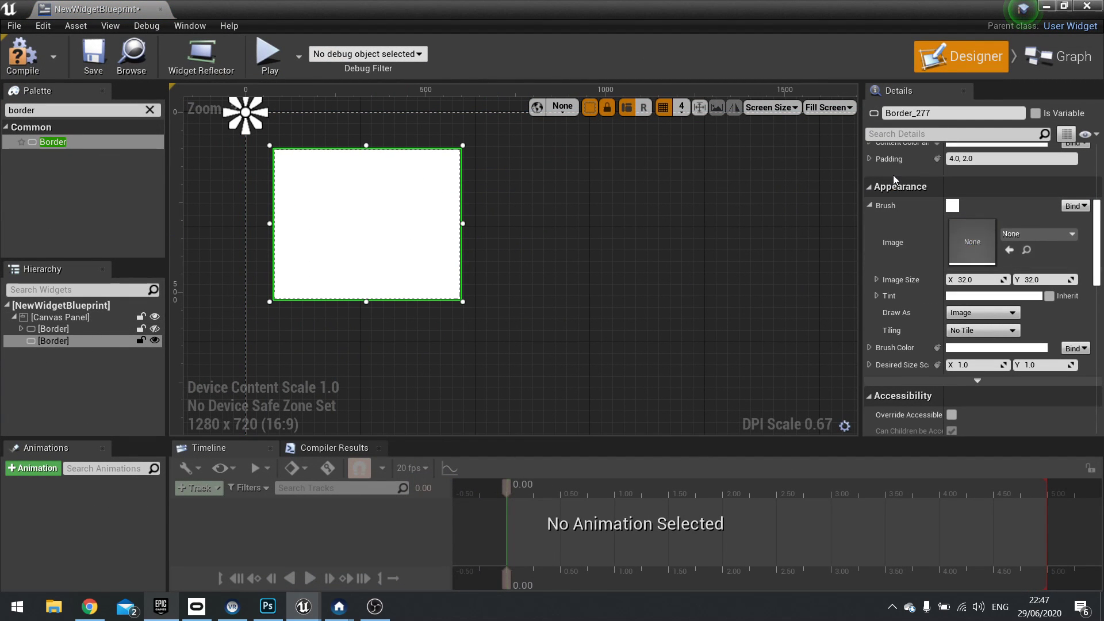
- Try a different Brush Color and cancel it, then bring up the Brush Image asset list
scroll(905, 271, up, 3)
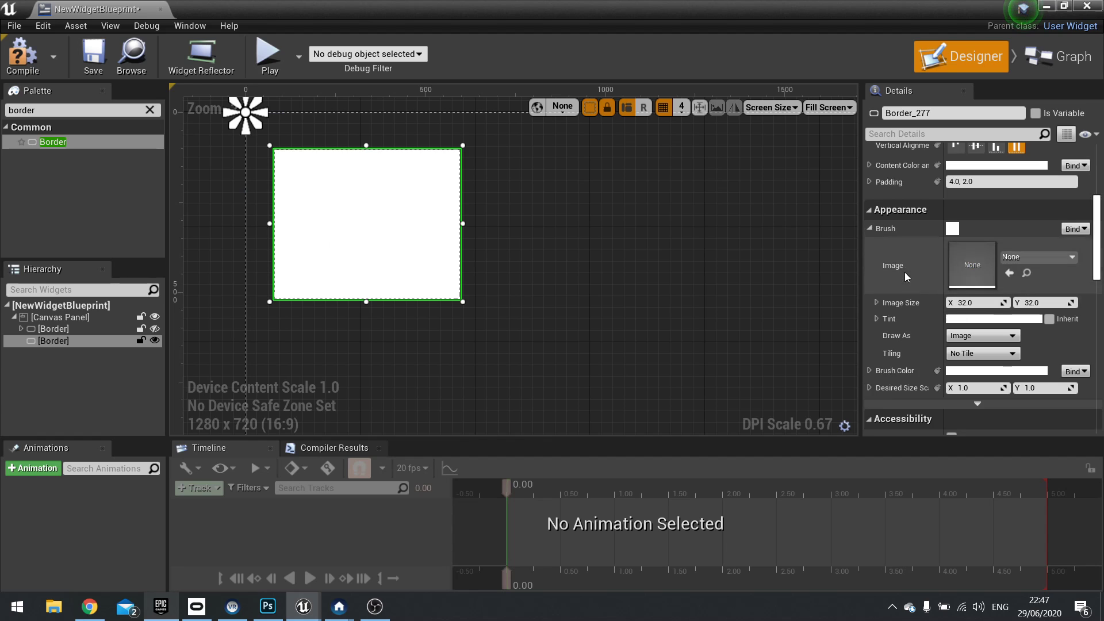
scroll(926, 256, down, 4)
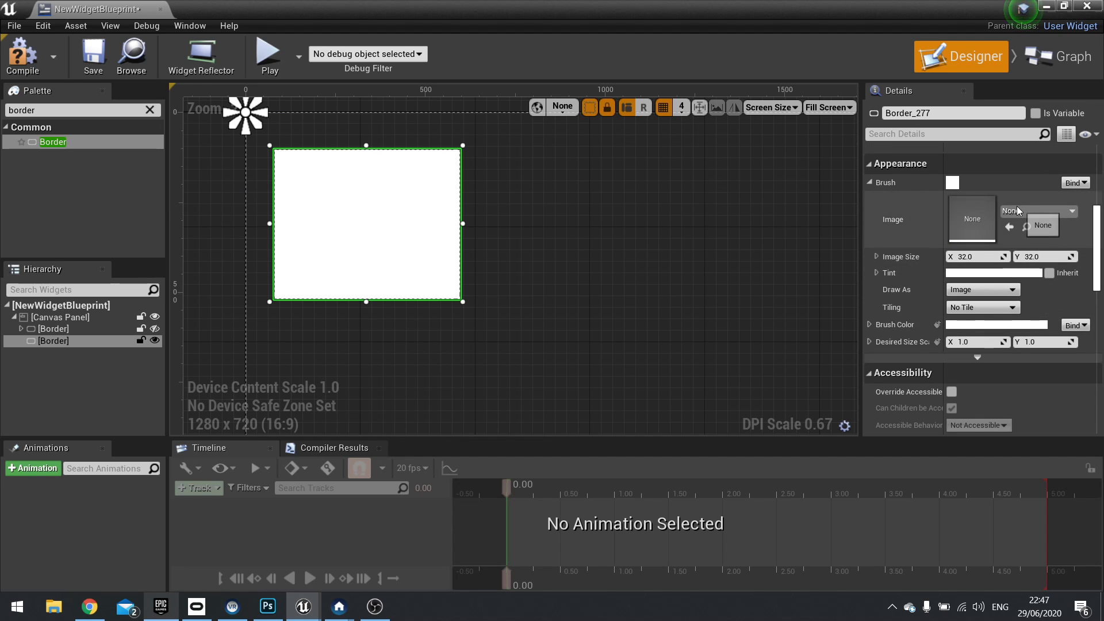
click(959, 326)
drag(713, 314, 731, 326)
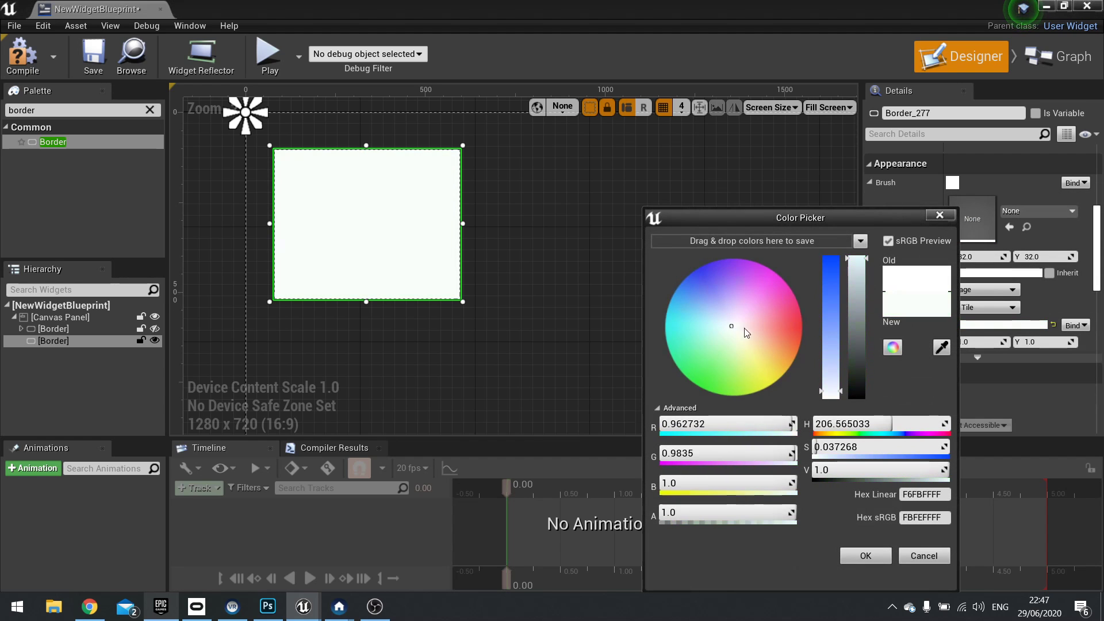
click(900, 553)
right_drag(432, 210, 544, 243)
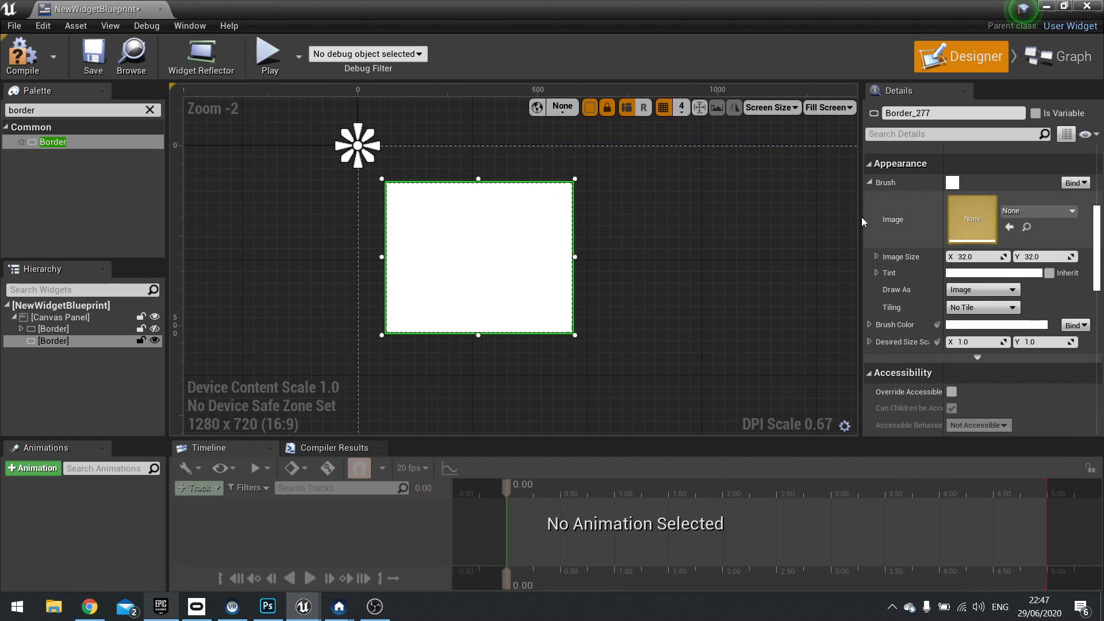
click(1051, 209)
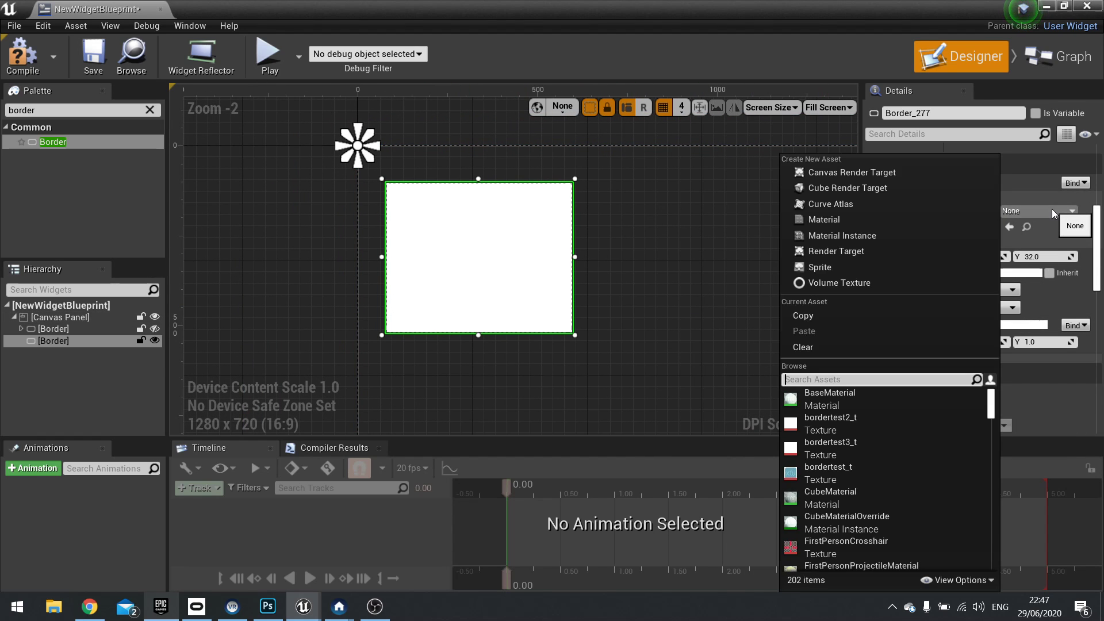
- Set the white Border's Brush Image to bordertest_t and resize it on the canvas
click(834, 472)
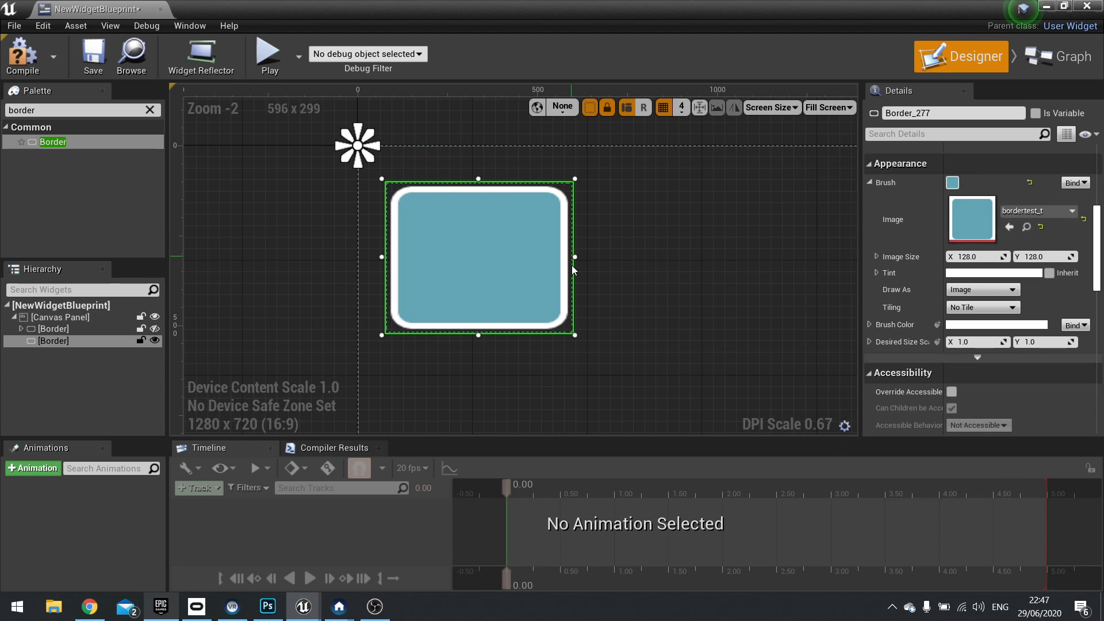
right_drag(544, 240, 500, 208)
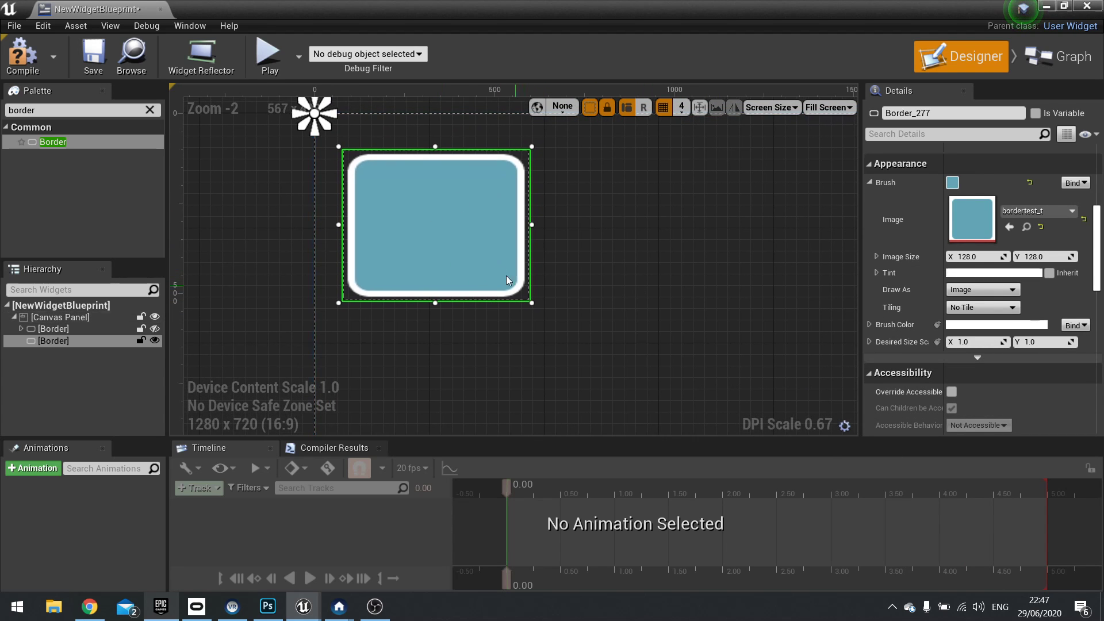
right_drag(344, 228, 398, 219)
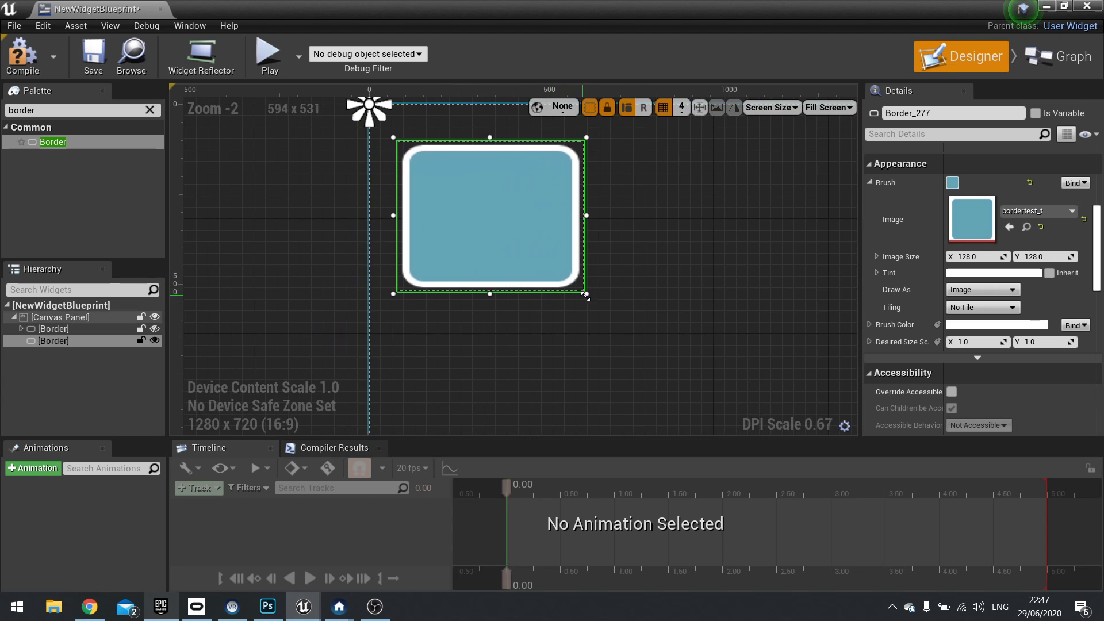
drag(589, 297, 575, 279)
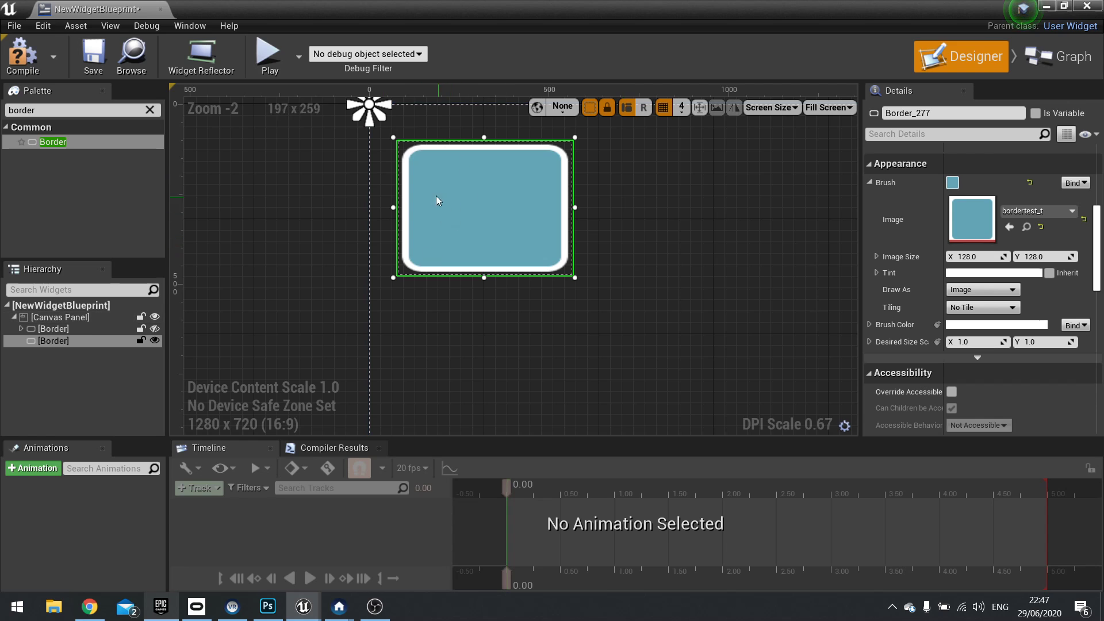
click(975, 291)
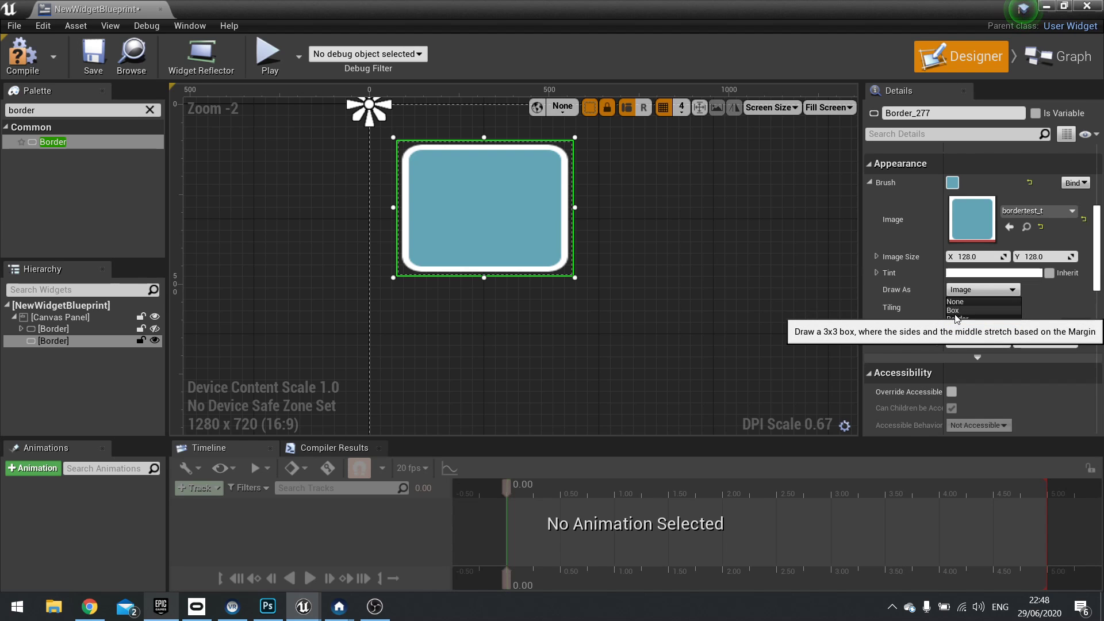
- Draw the teal Border's brush as Box with 0.2 margins and widen it
click(956, 314)
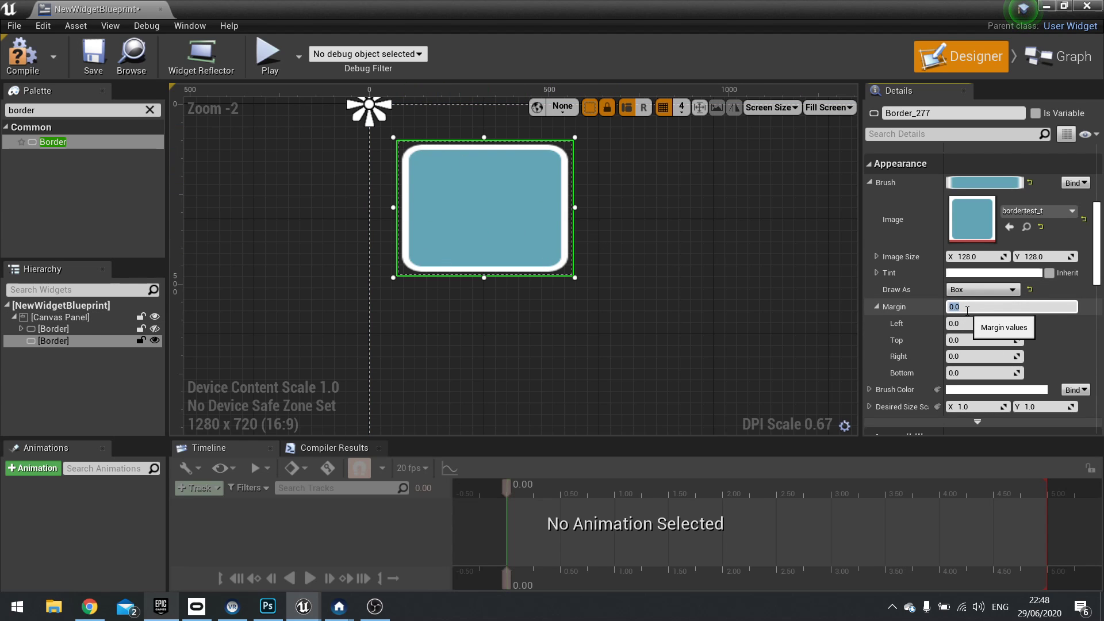
key(Return)
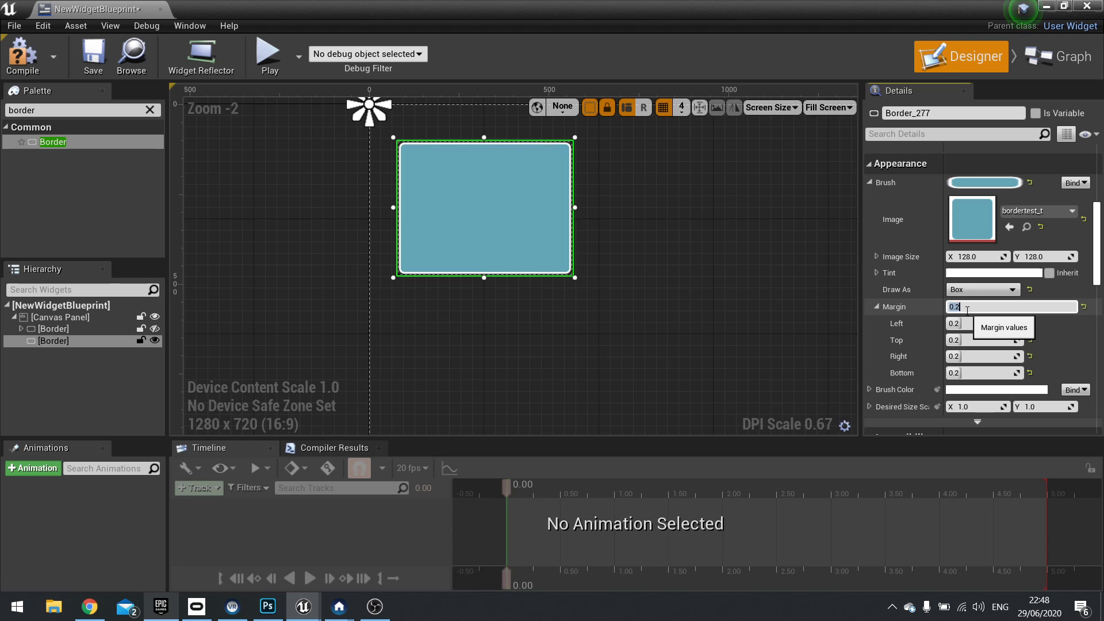
click(466, 280)
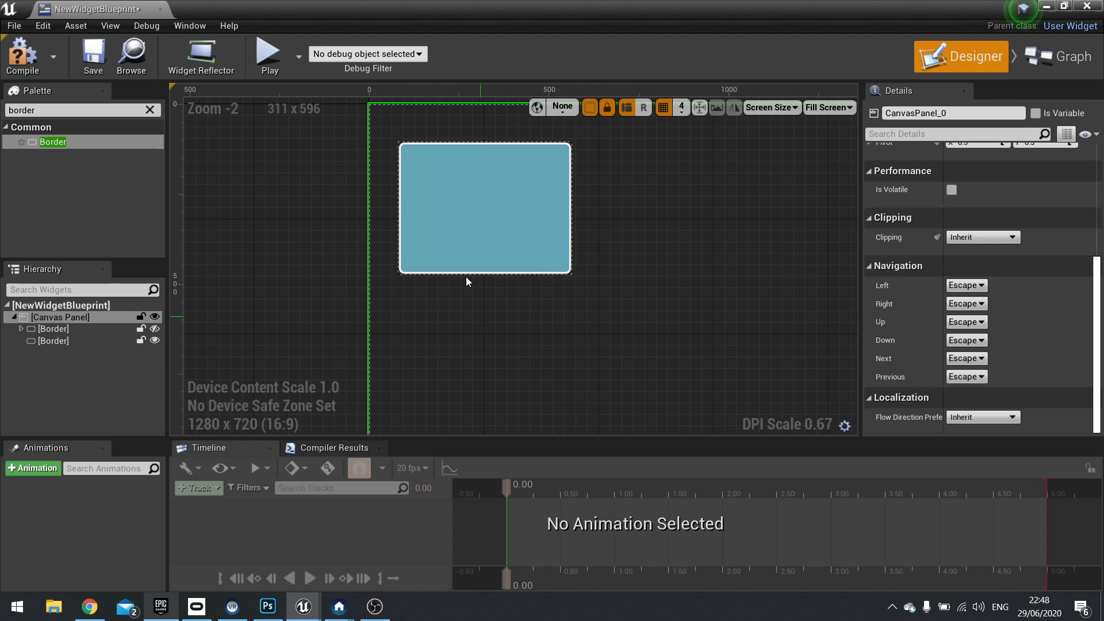
click(489, 265)
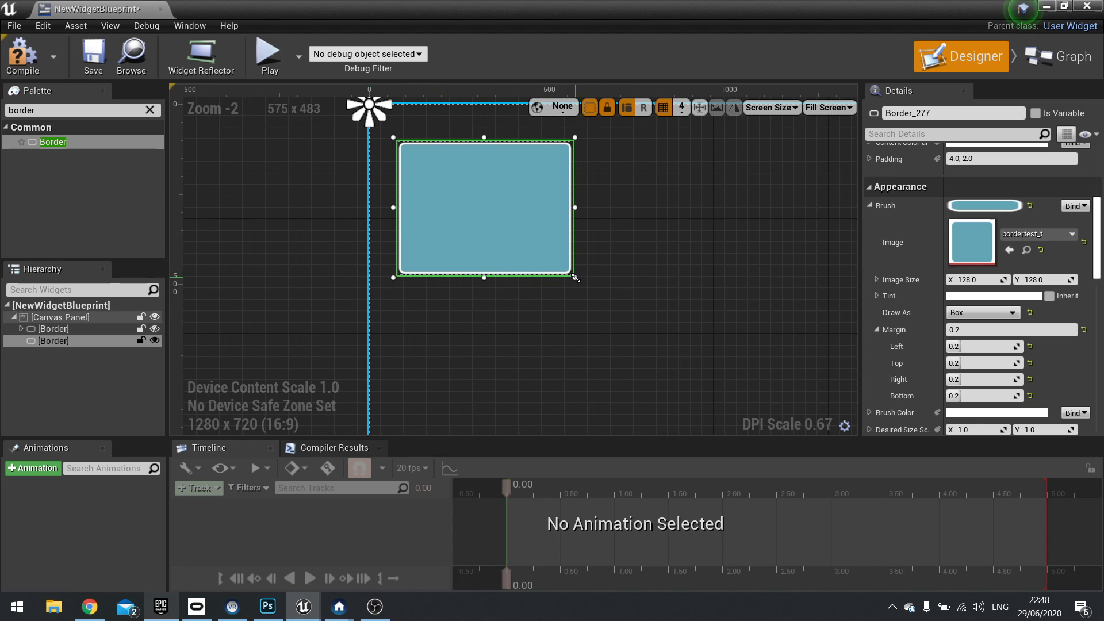
drag(575, 279, 619, 268)
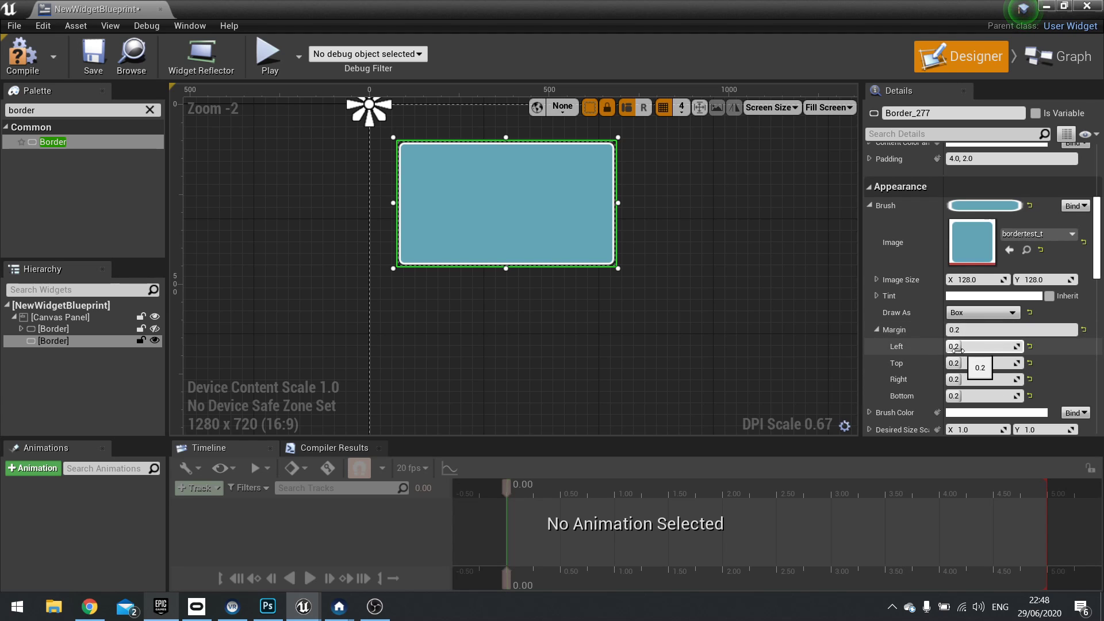
right_drag(564, 293, 636, 388)
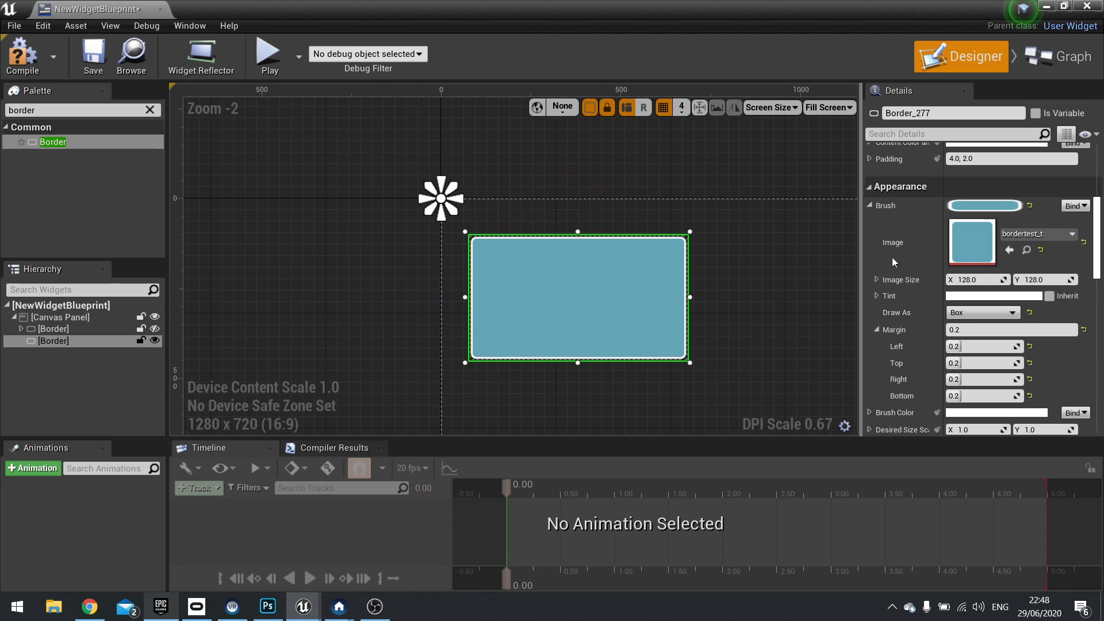
double_click(982, 248)
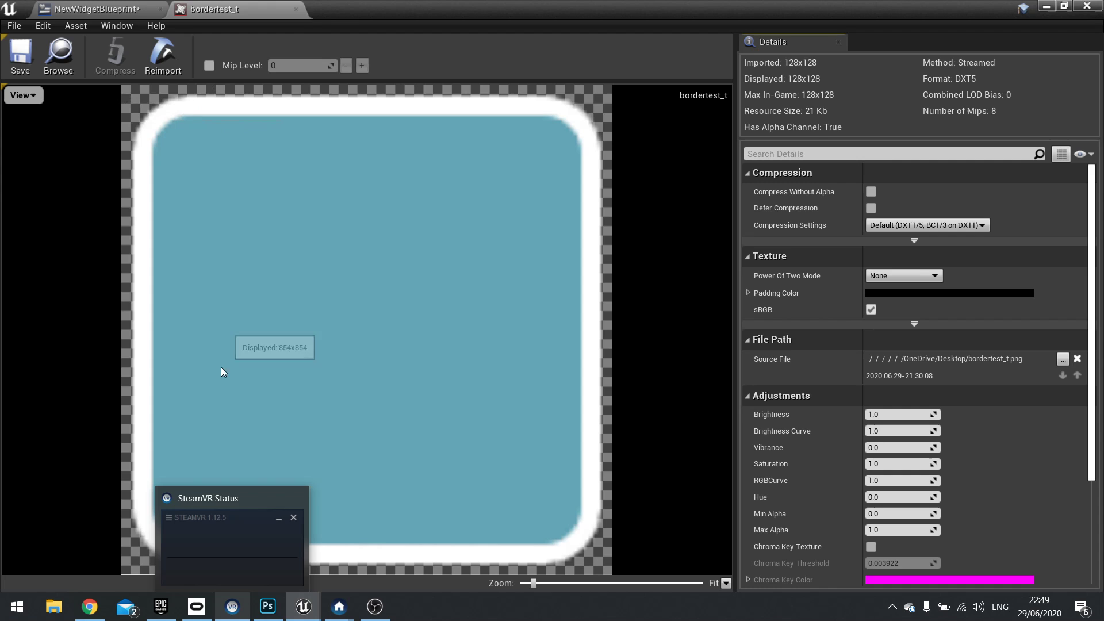
click(87, 11)
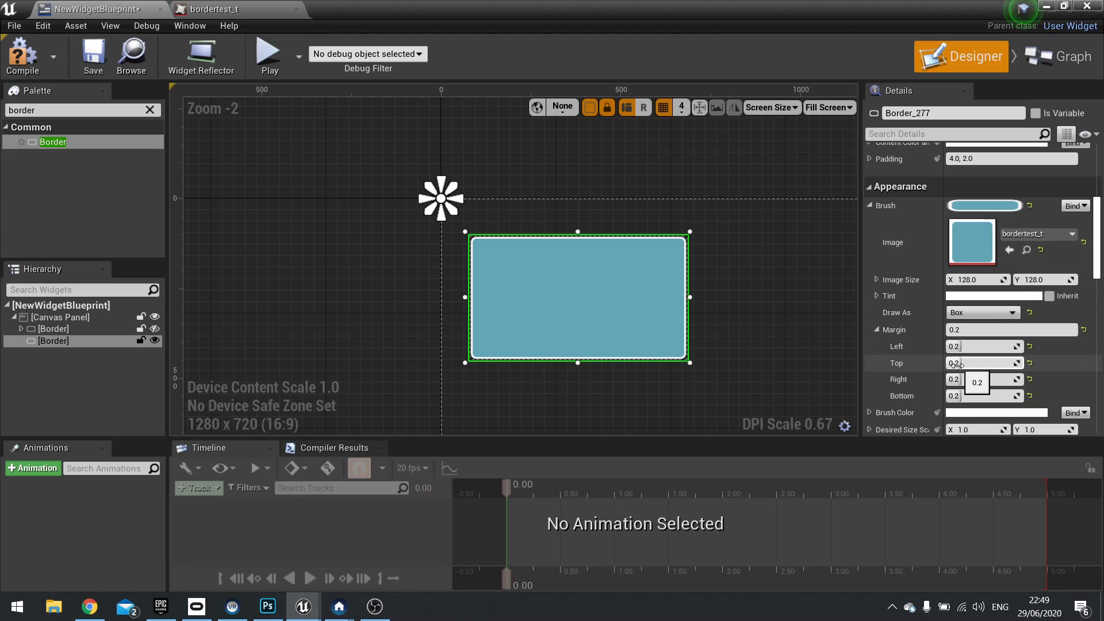
- Reopen the bordertest_t texture editor from the Brush Image thumbnail
double_click(972, 237)
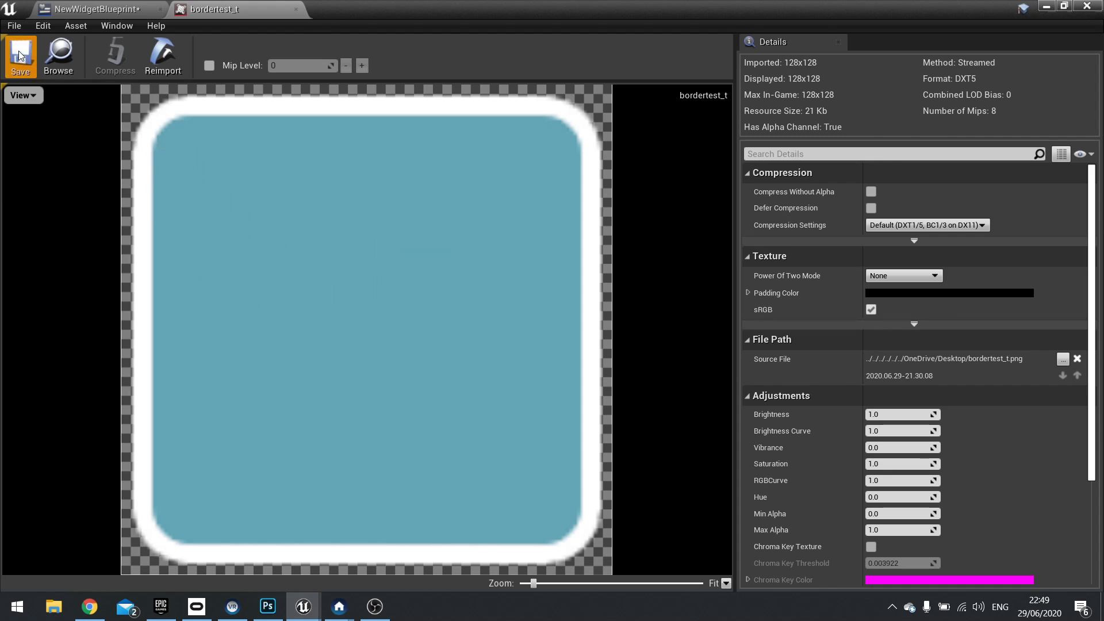
- Close the texture editor, make the teal Border wider and shorter, and duplicate it to the right
click(297, 9)
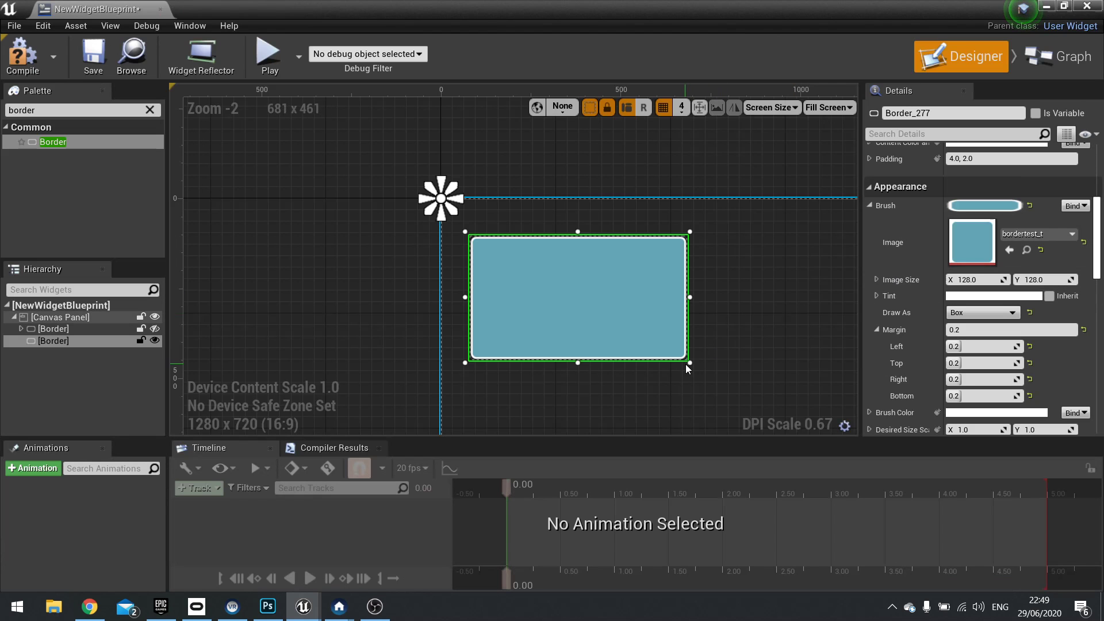
drag(686, 368, 611, 345)
right_drag(630, 269, 517, 195)
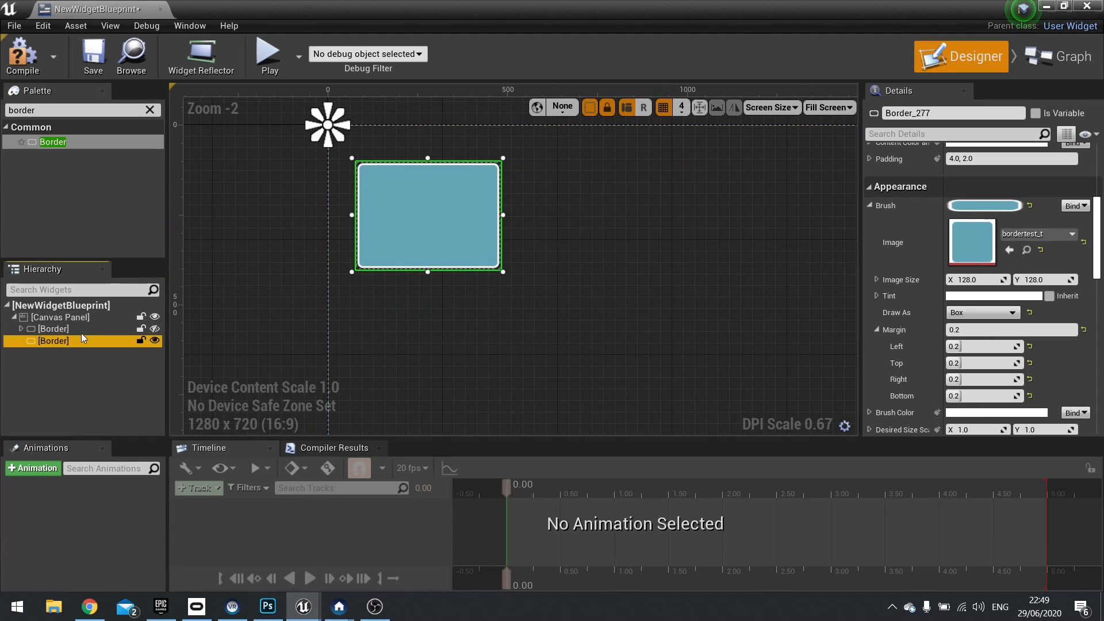
key(ctrl+w)
drag(360, 148, 693, 216)
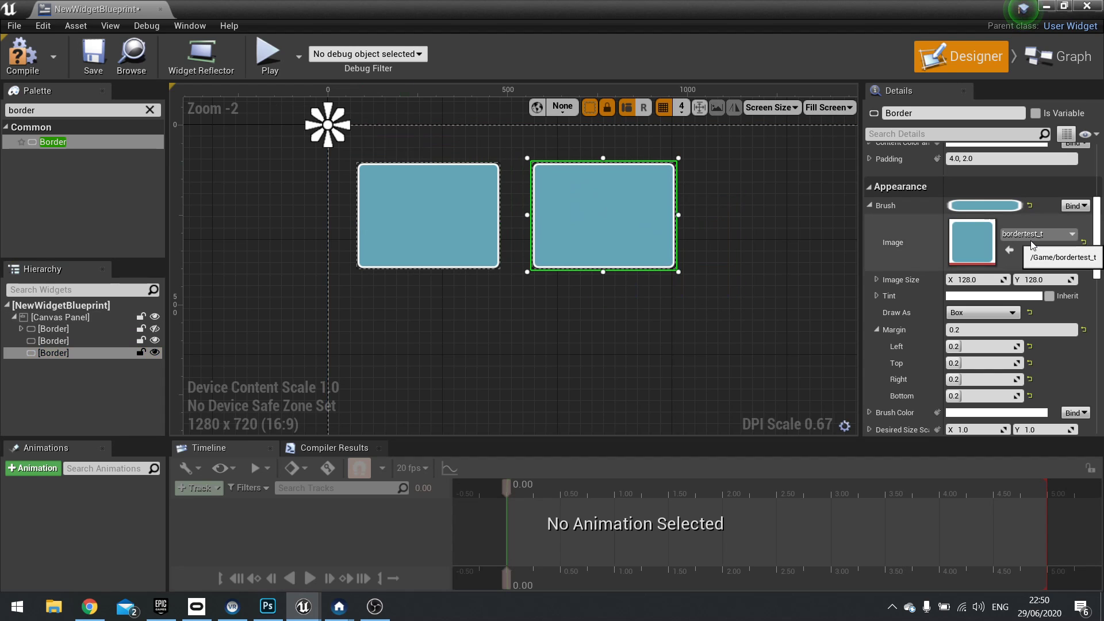
right_drag(712, 291, 603, 305)
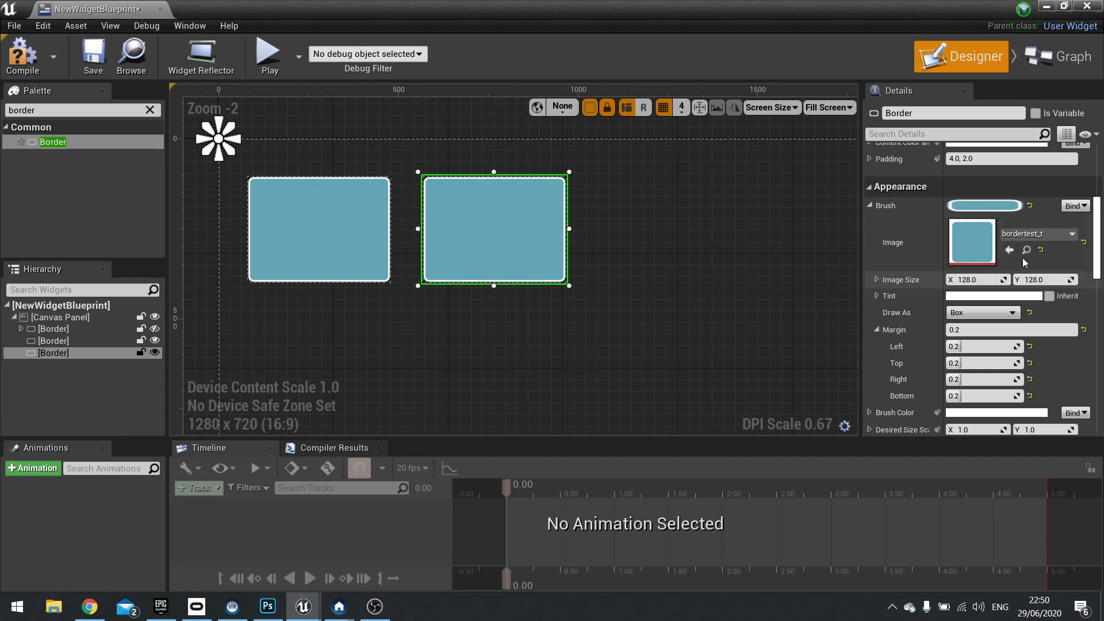
- Switch the copy's Brush Image to bordertest2_t and resize the frame
click(1054, 233)
click(853, 421)
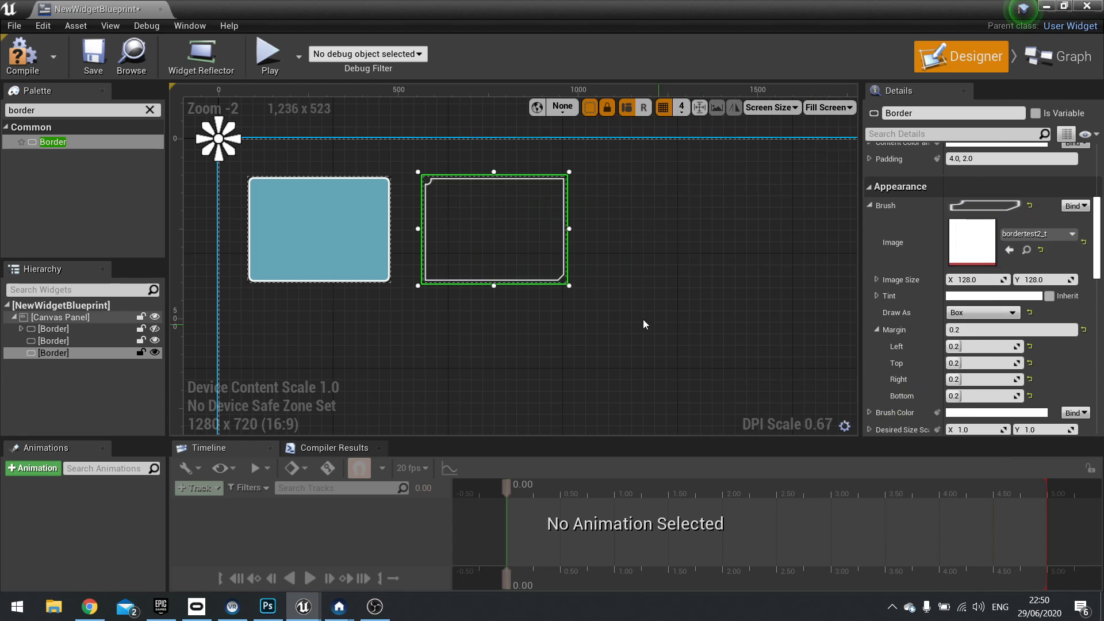
scroll(540, 362, up, 3)
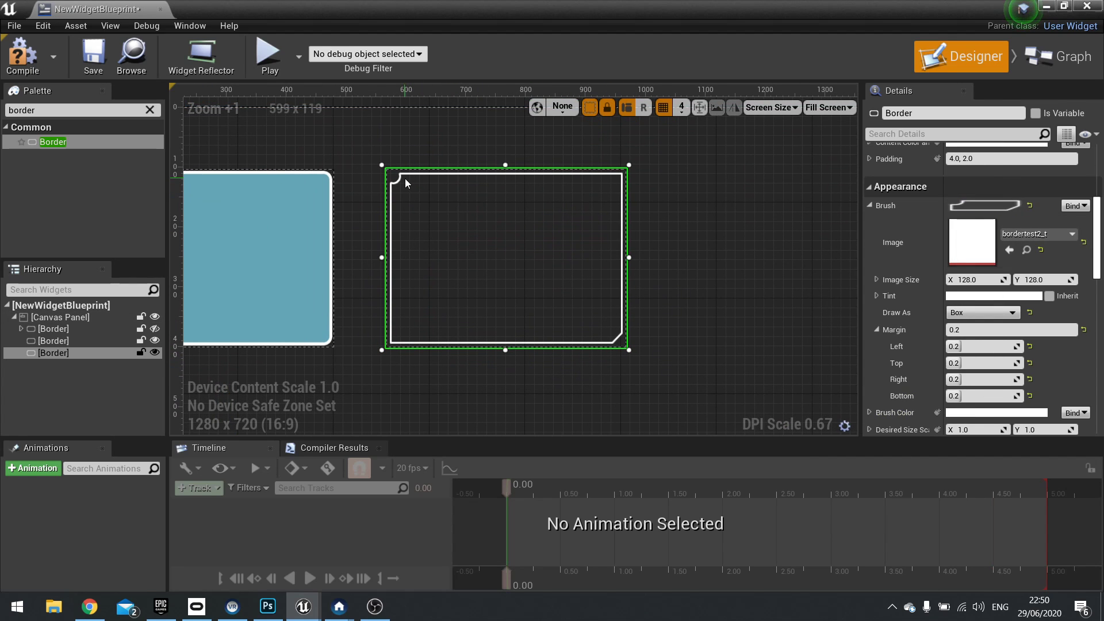
drag(630, 349, 432, 225)
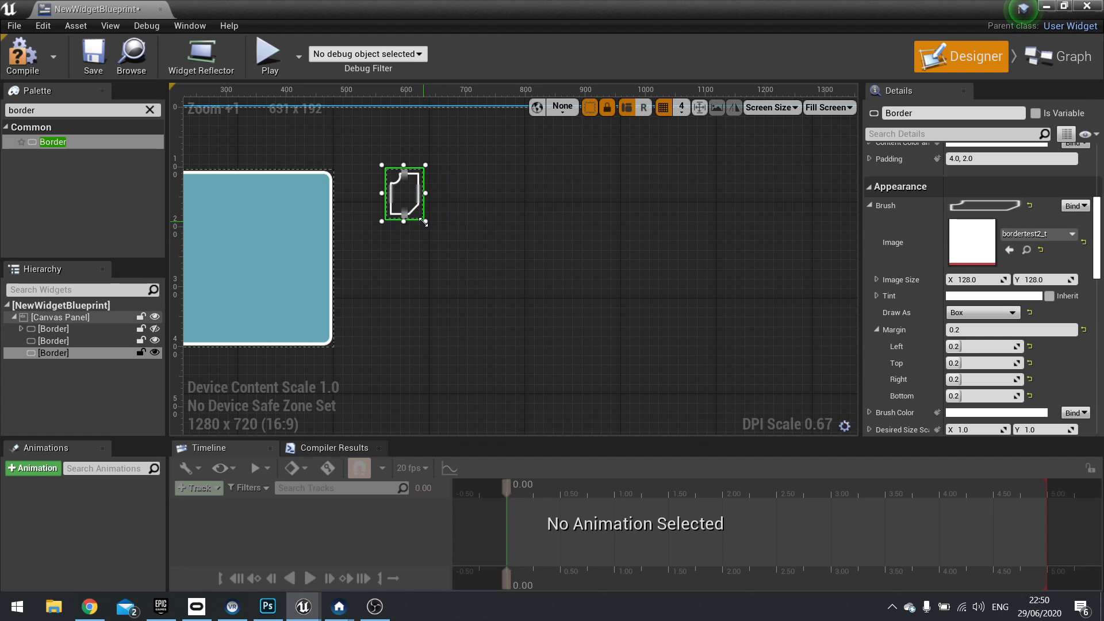
drag(421, 218, 421, 218)
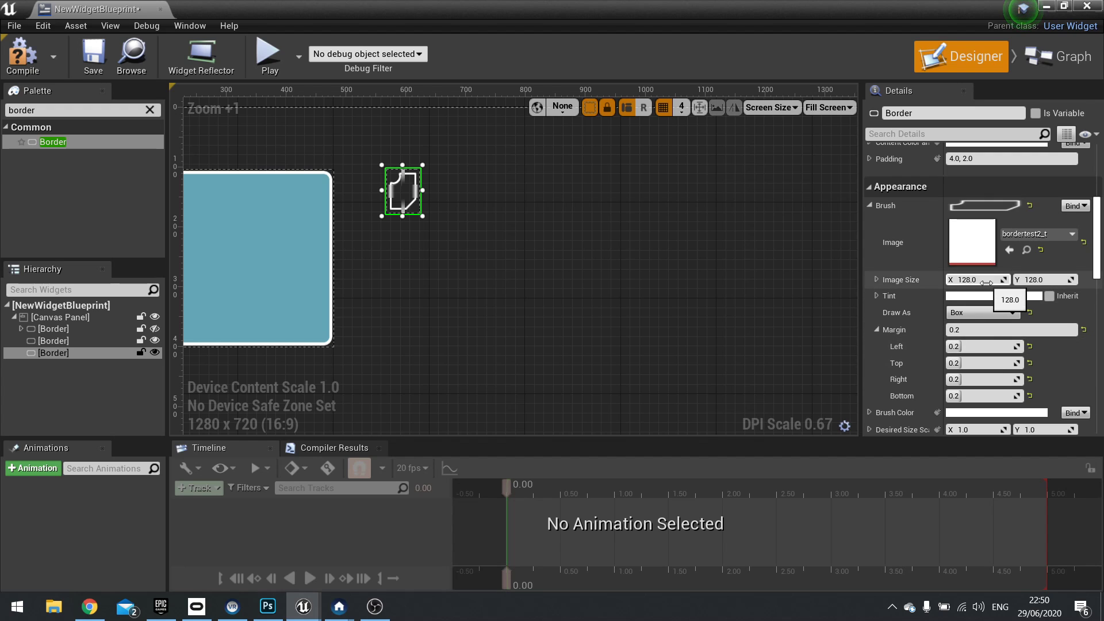
drag(425, 217, 638, 366)
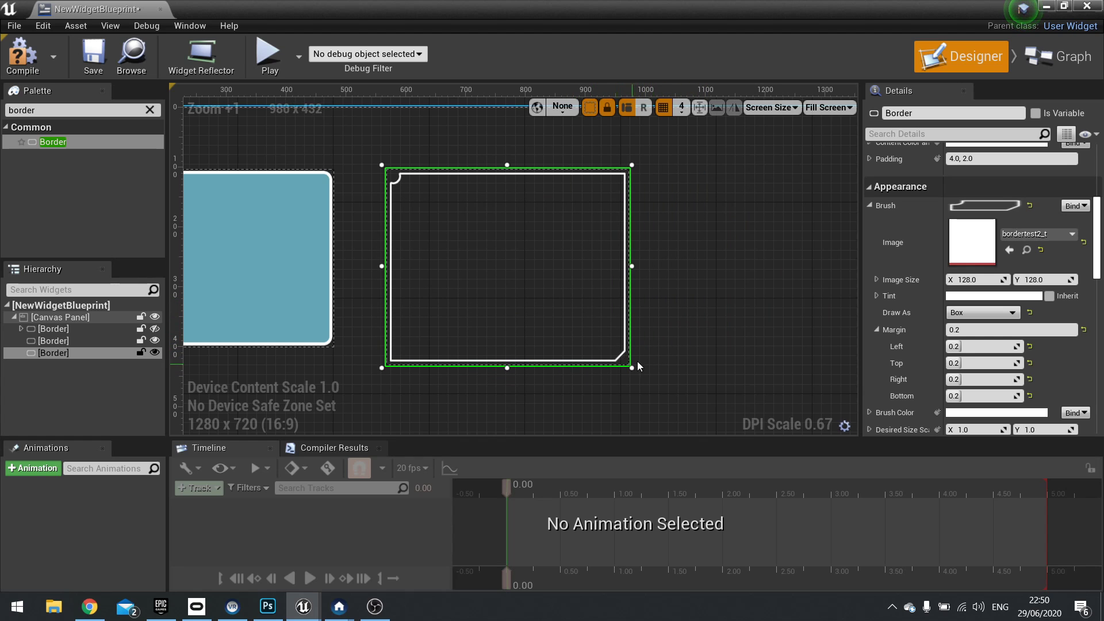
- Enlarge the frame, try the teal Border drawn as Border, then set the blue one to Box
right_drag(638, 366, 594, 294)
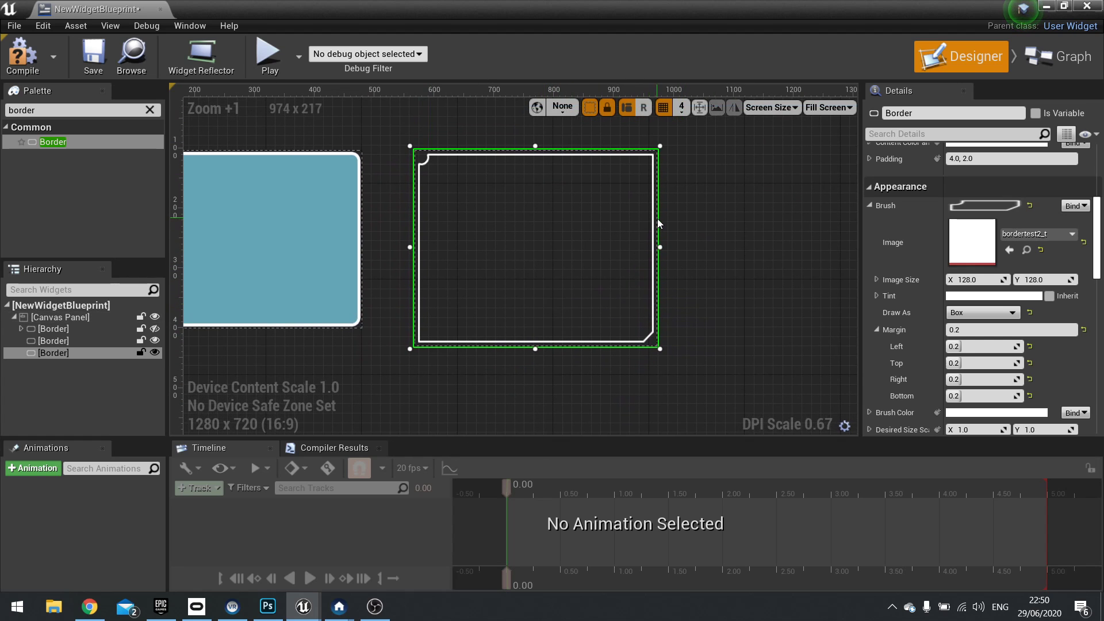
click(959, 316)
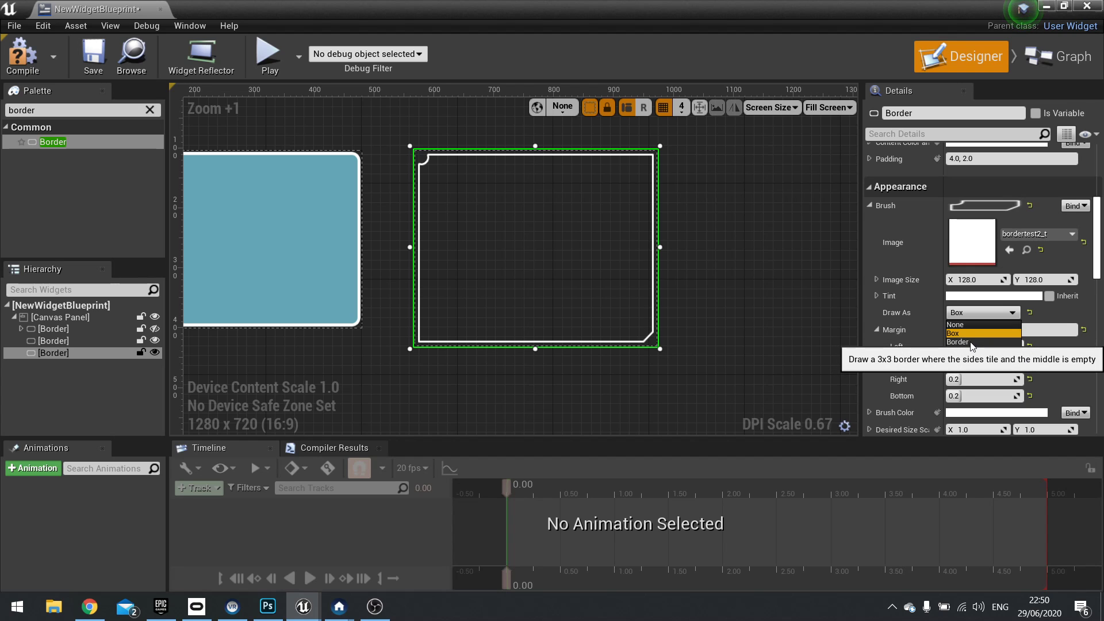
click(312, 261)
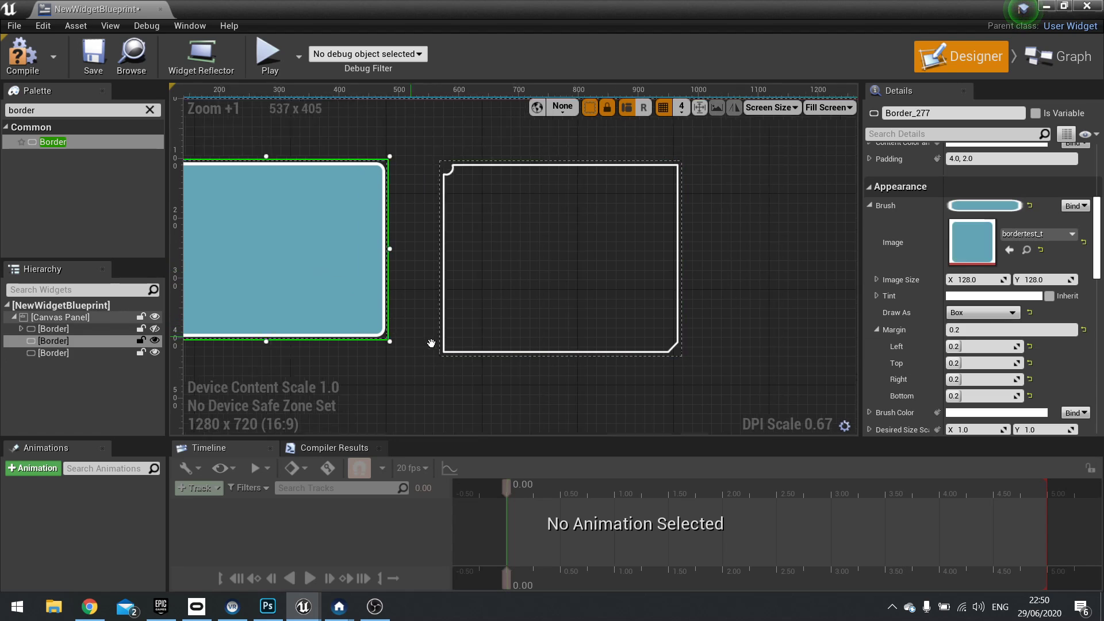
right_drag(312, 261, 467, 267)
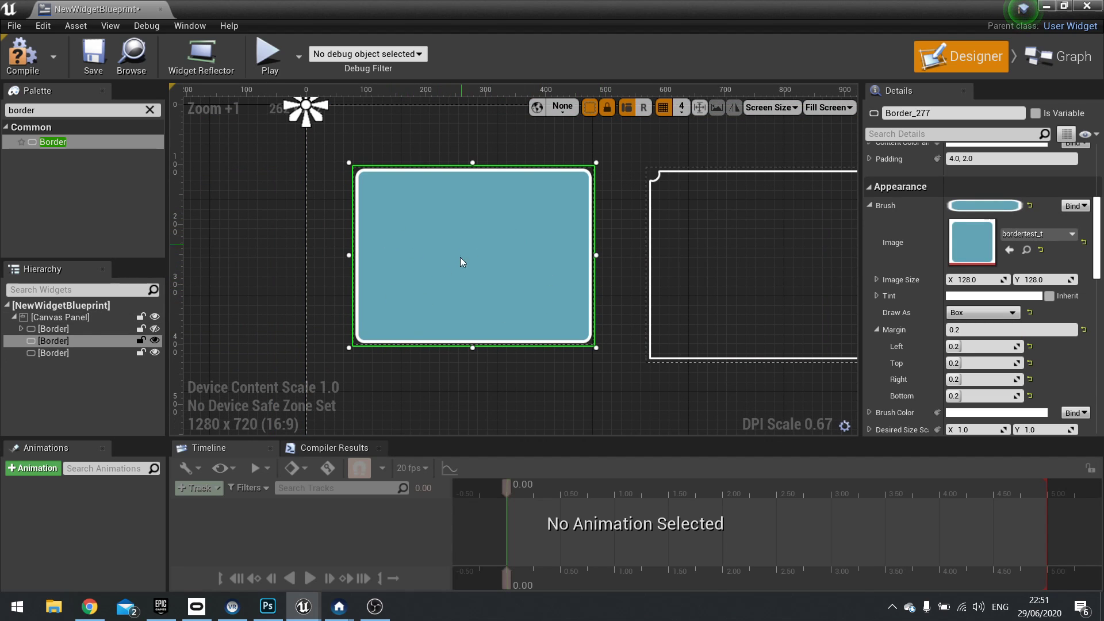
click(982, 312)
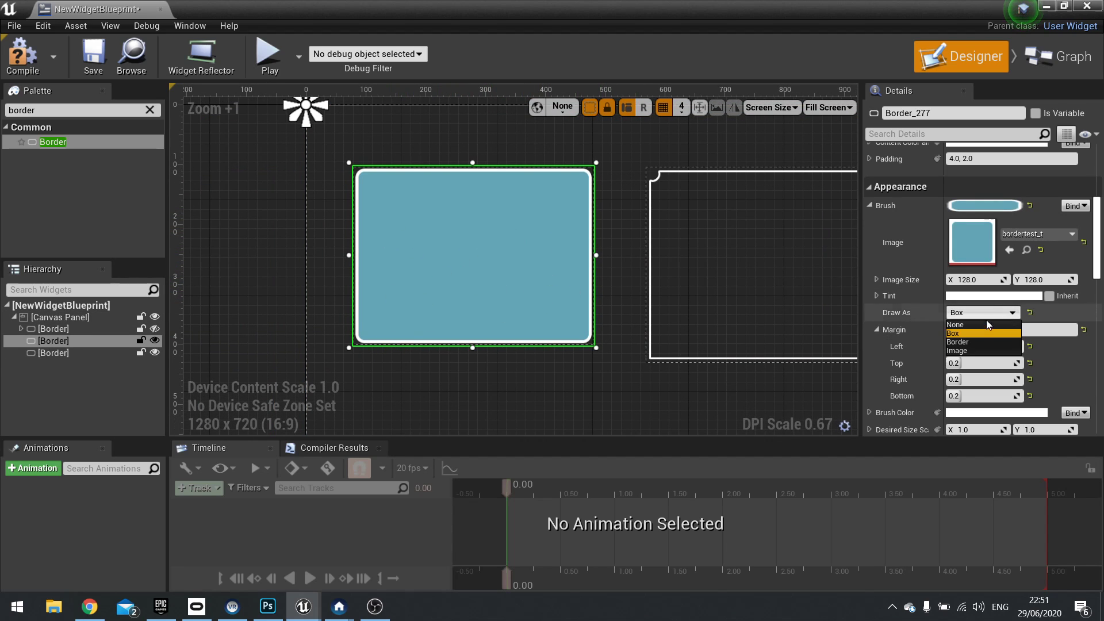
click(965, 342)
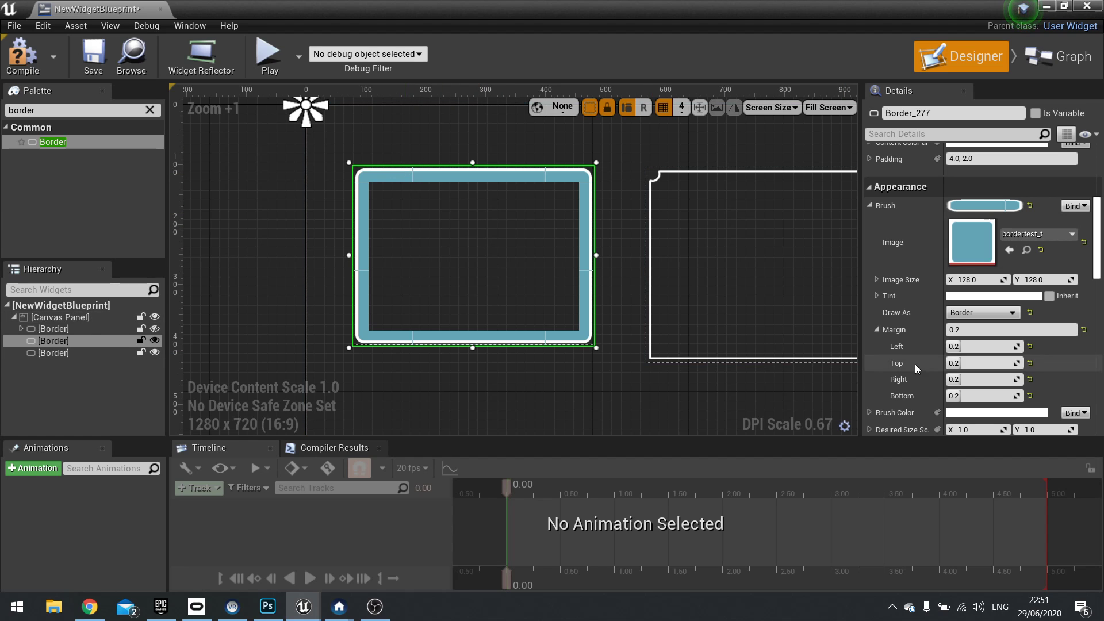
scroll(418, 192, up, 2)
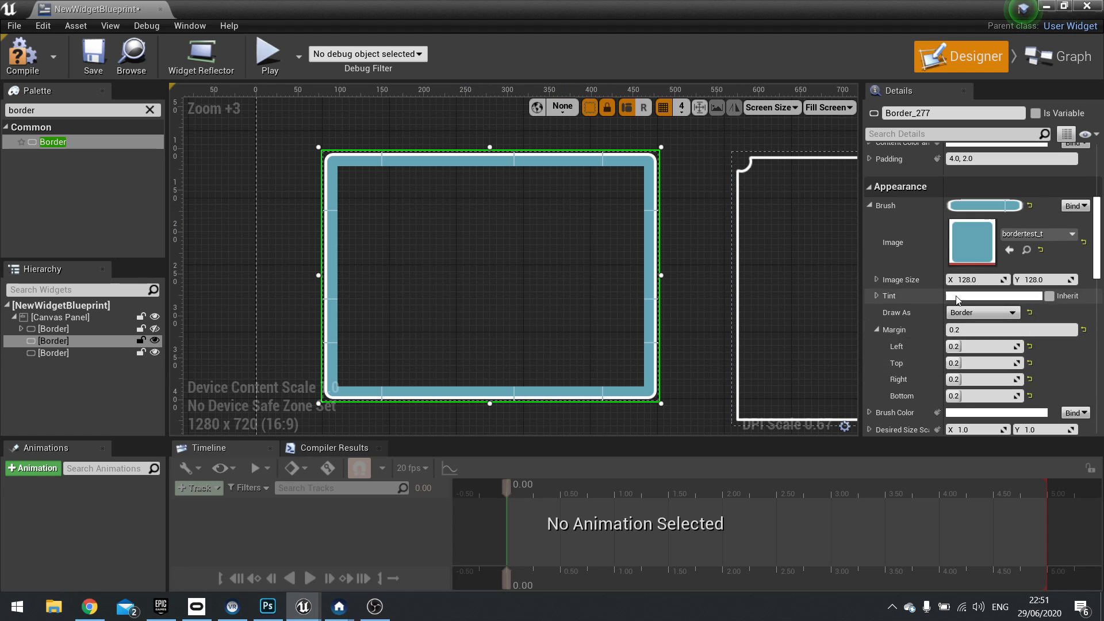
click(966, 312)
click(960, 337)
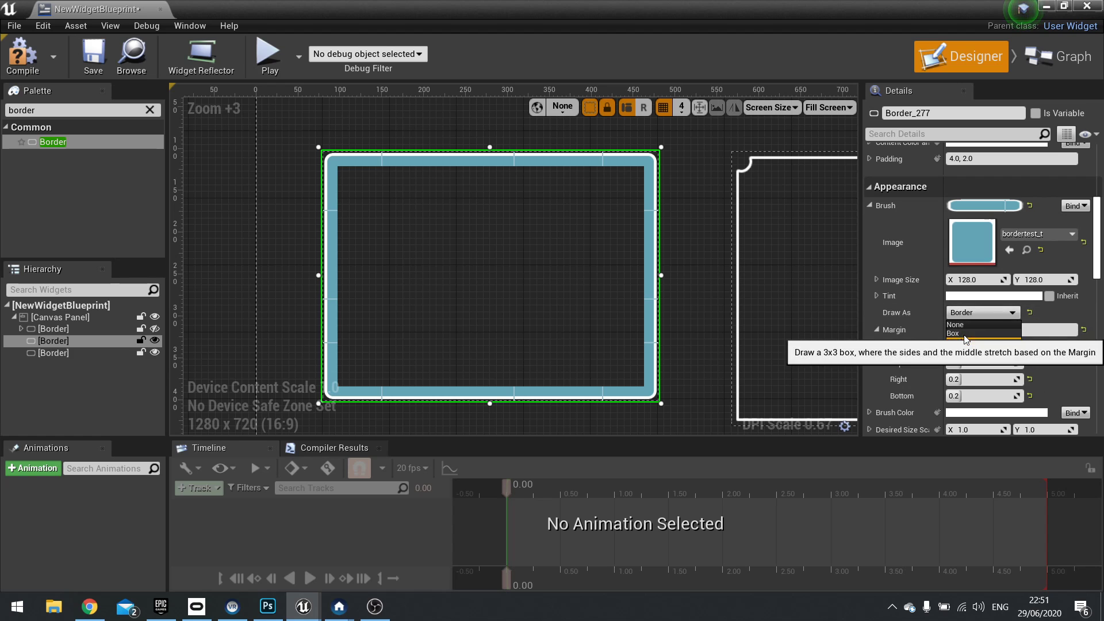
- Keep the corner-cut frame drawn as Box and reshape it into a wide strip about 459 x 88
right_drag(834, 248, 607, 239)
click(652, 240)
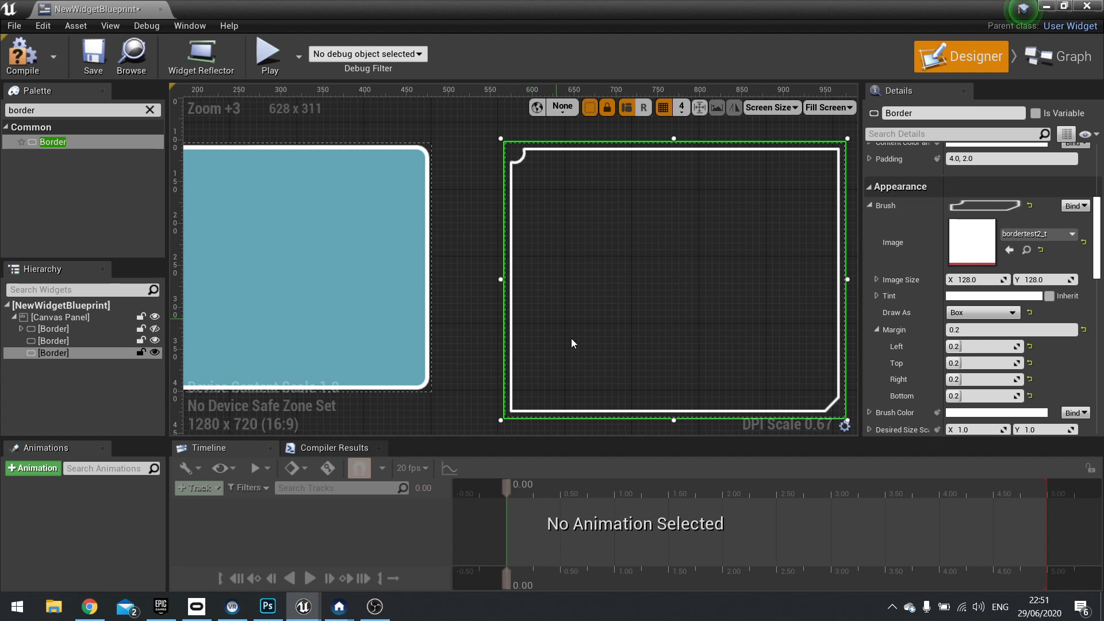
right_drag(708, 291, 612, 284)
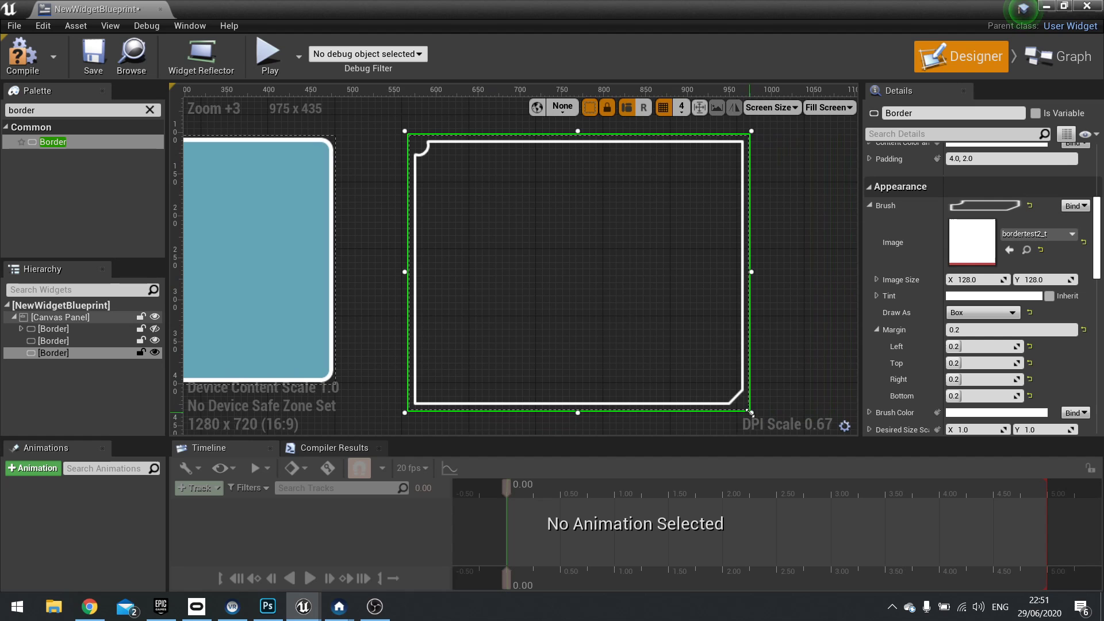
mouse_move(750, 411)
mouse_down()
mouse_move(566, 276)
mouse_move(604, 297)
mouse_up()
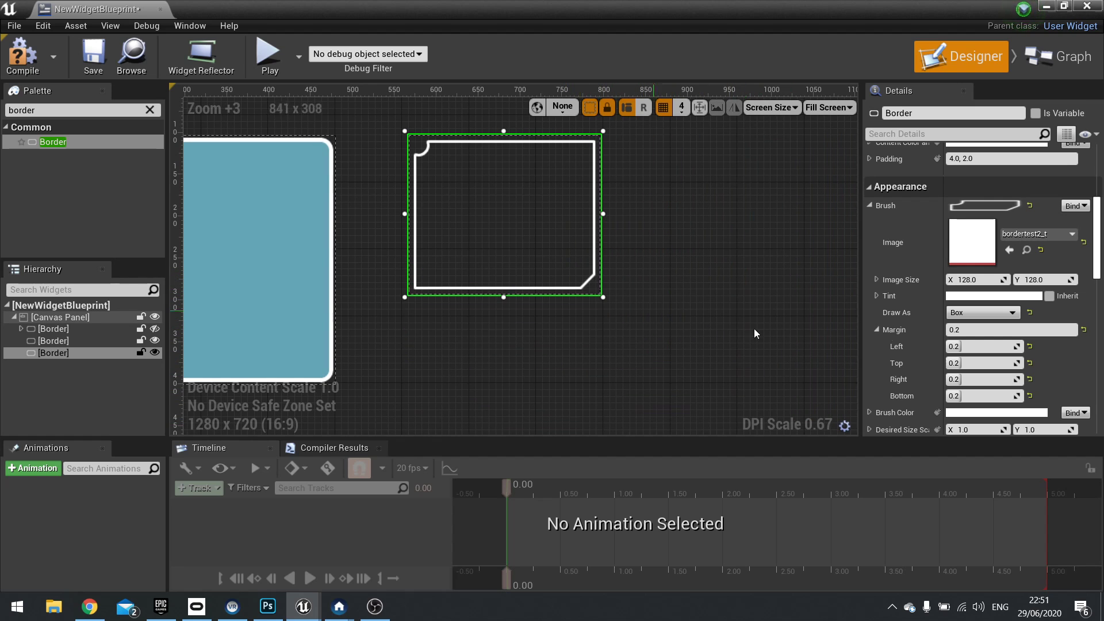
click(984, 312)
click(977, 329)
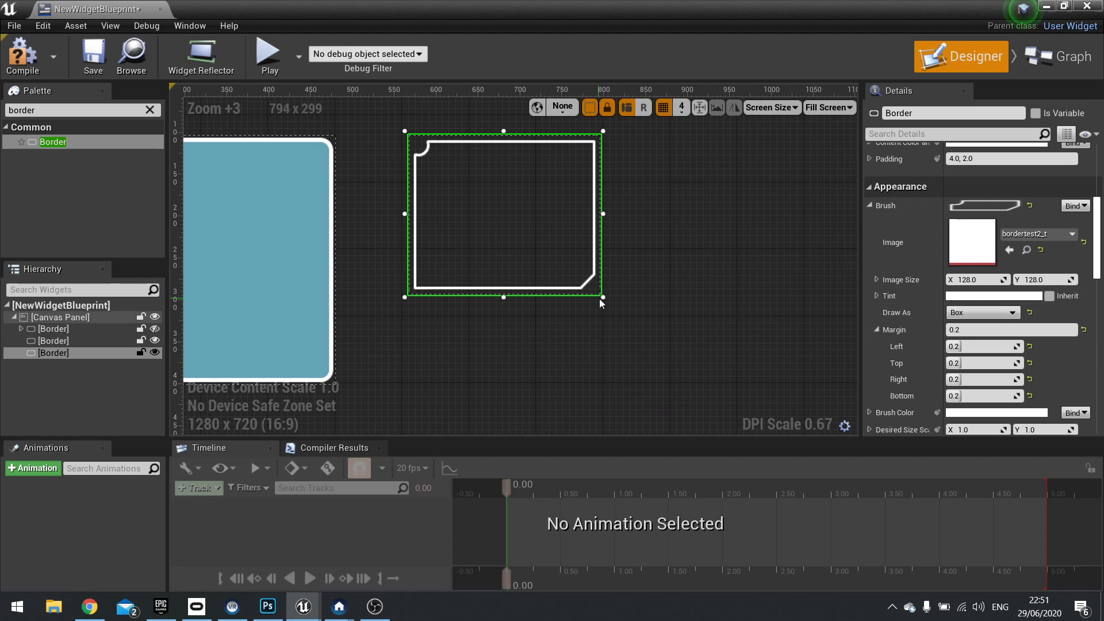
drag(600, 303, 709, 382)
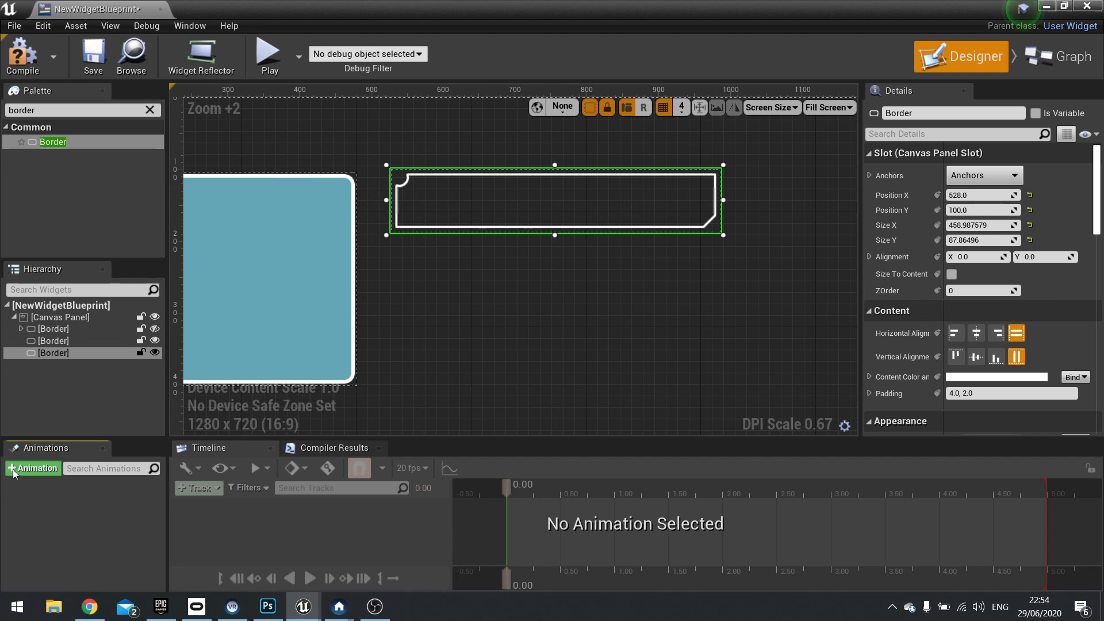
- Create NewAnimation with a Border canvas slot track animating Layout Data.Offsets
click(42, 468)
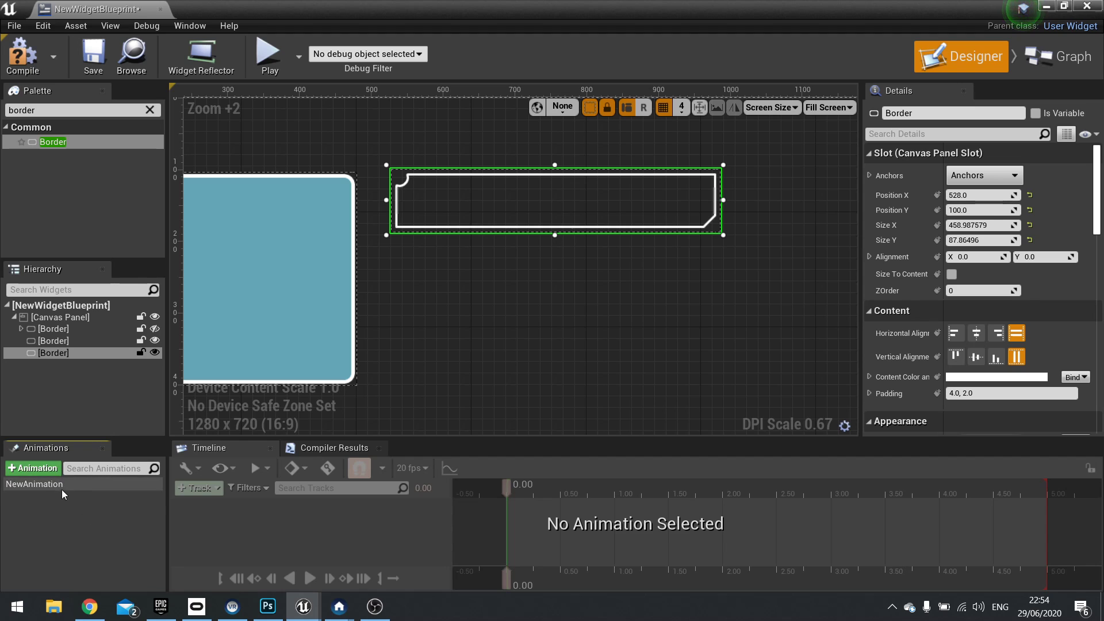
click(60, 486)
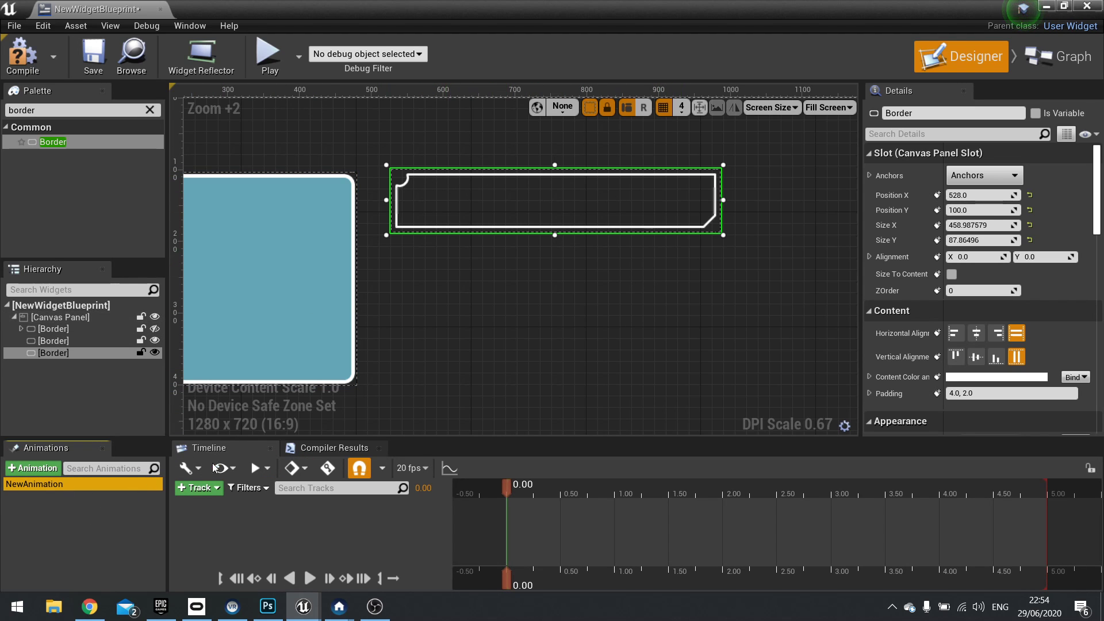
click(207, 488)
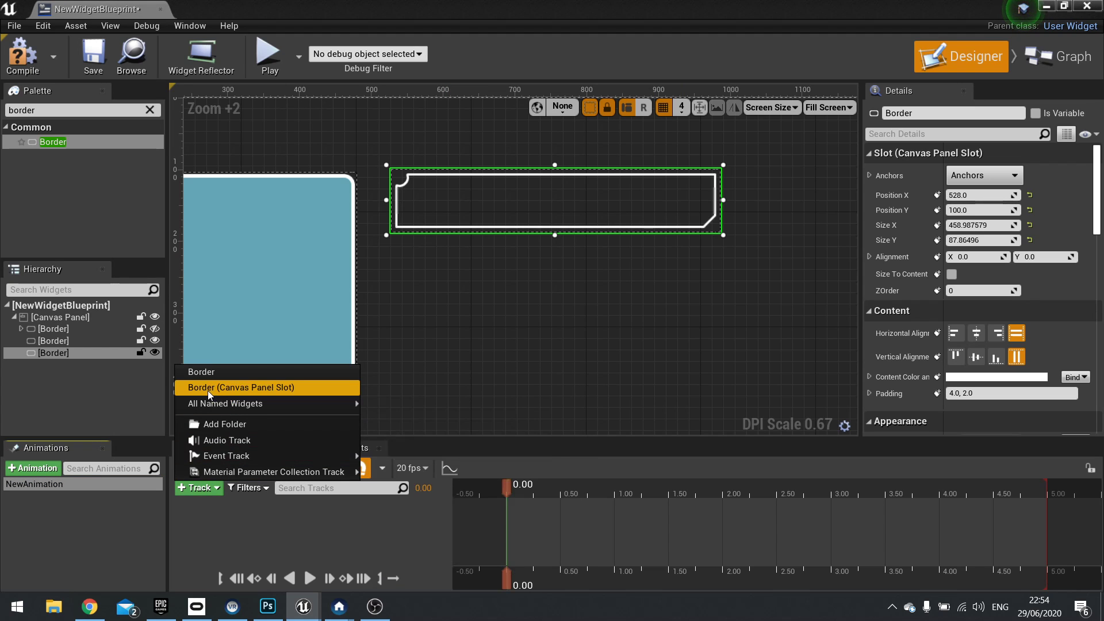
click(270, 388)
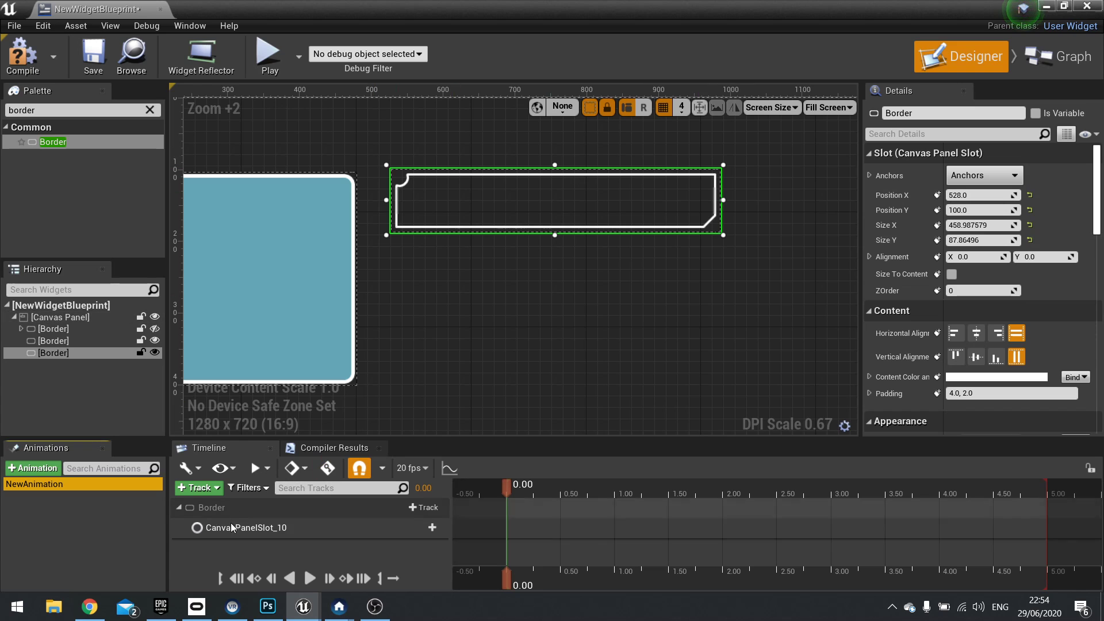
click(299, 534)
click(423, 527)
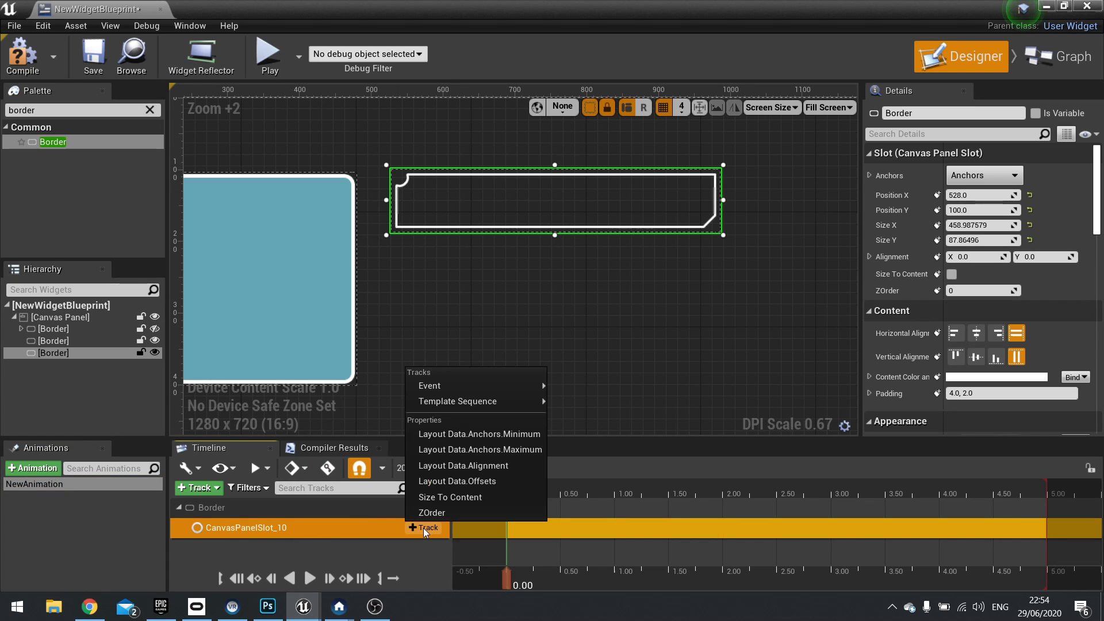
click(484, 482)
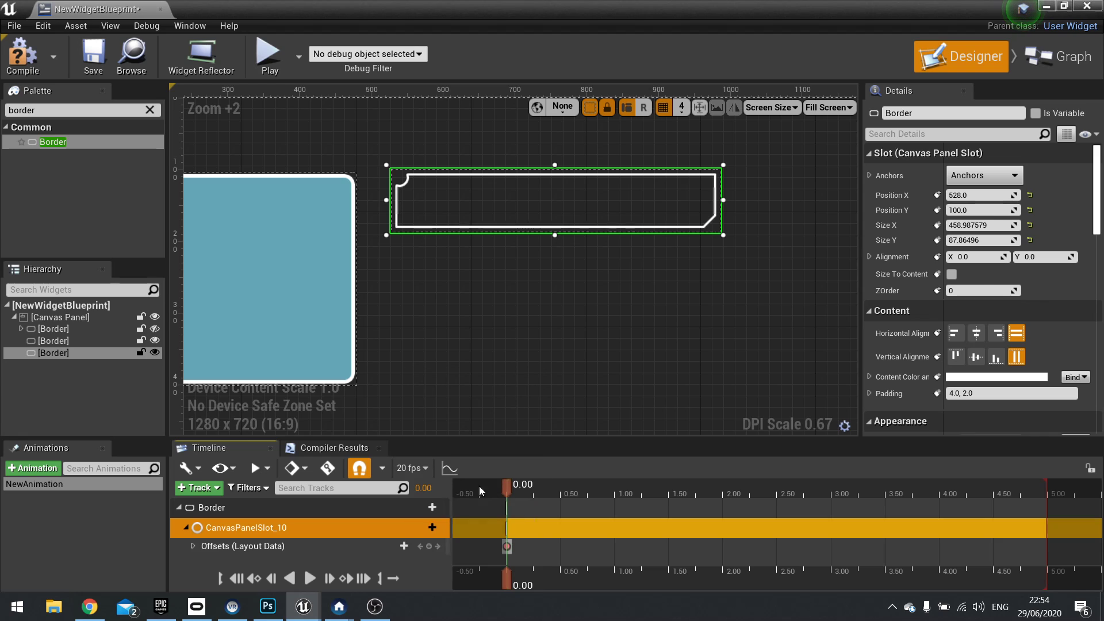
- Key the frame's Bottom offset to 295.2 at 3.50 seconds and preview the growth
click(194, 545)
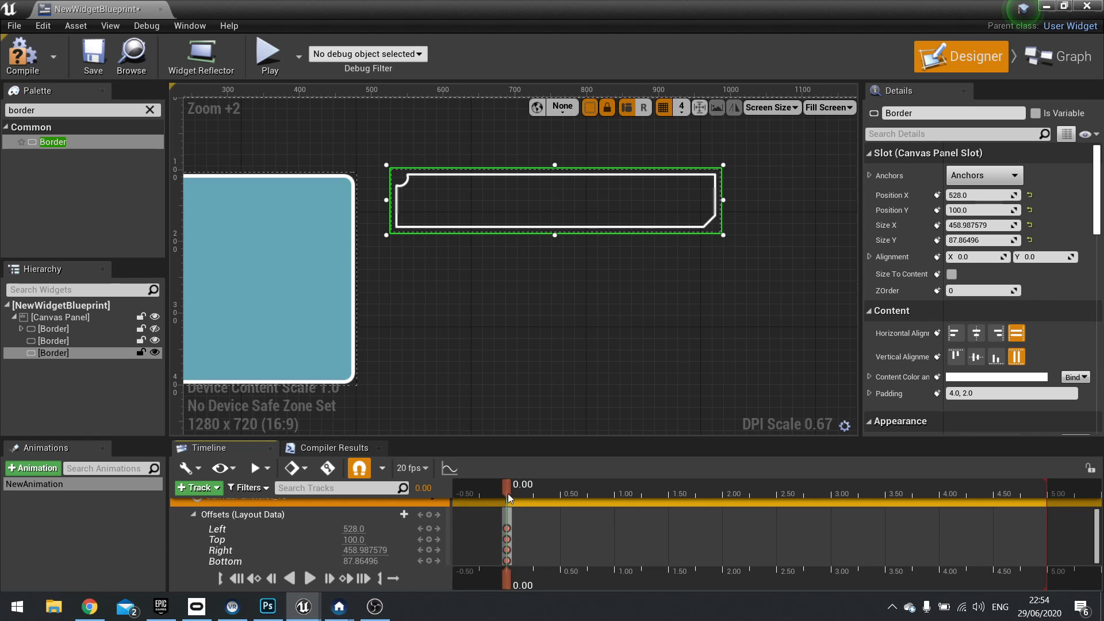
drag(508, 492, 761, 505)
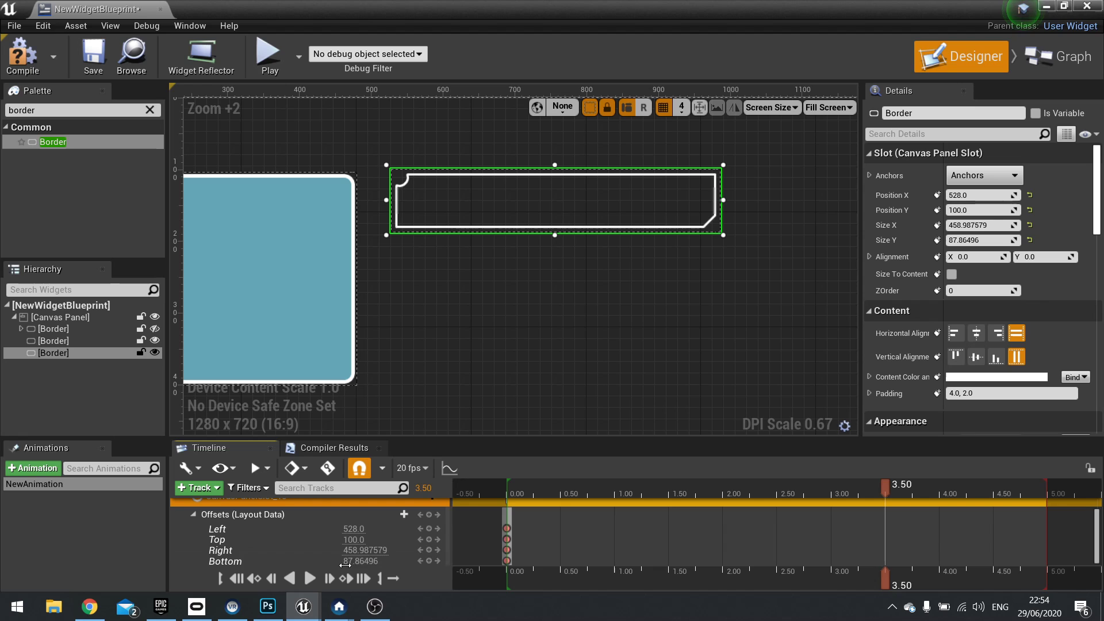
mouse_move(365, 561)
mouse_down()
mouse_move(437, 560)
mouse_move(365, 560)
mouse_up()
drag(876, 491, 885, 537)
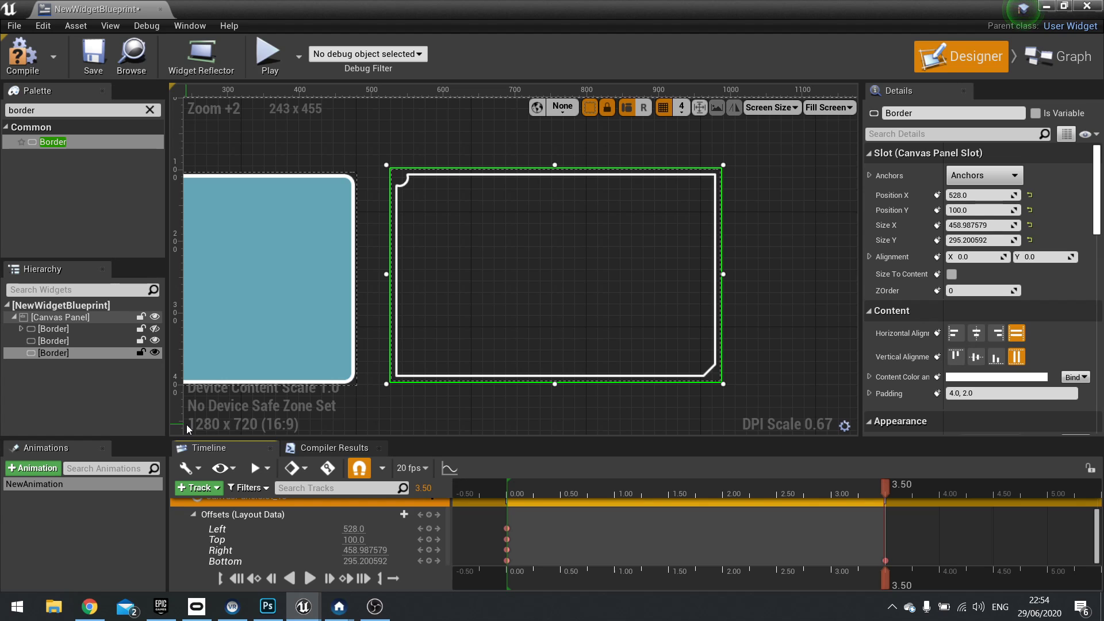
- Add a track for the frame Border and give it a Render Opacity property
scroll(273, 560, up, 2)
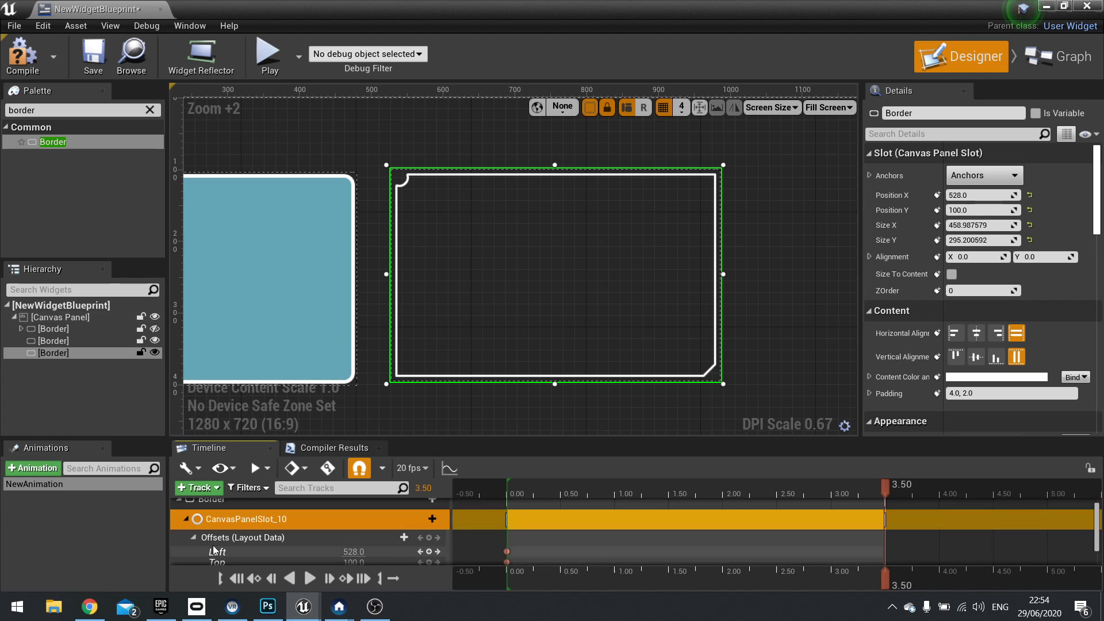
click(194, 536)
click(186, 527)
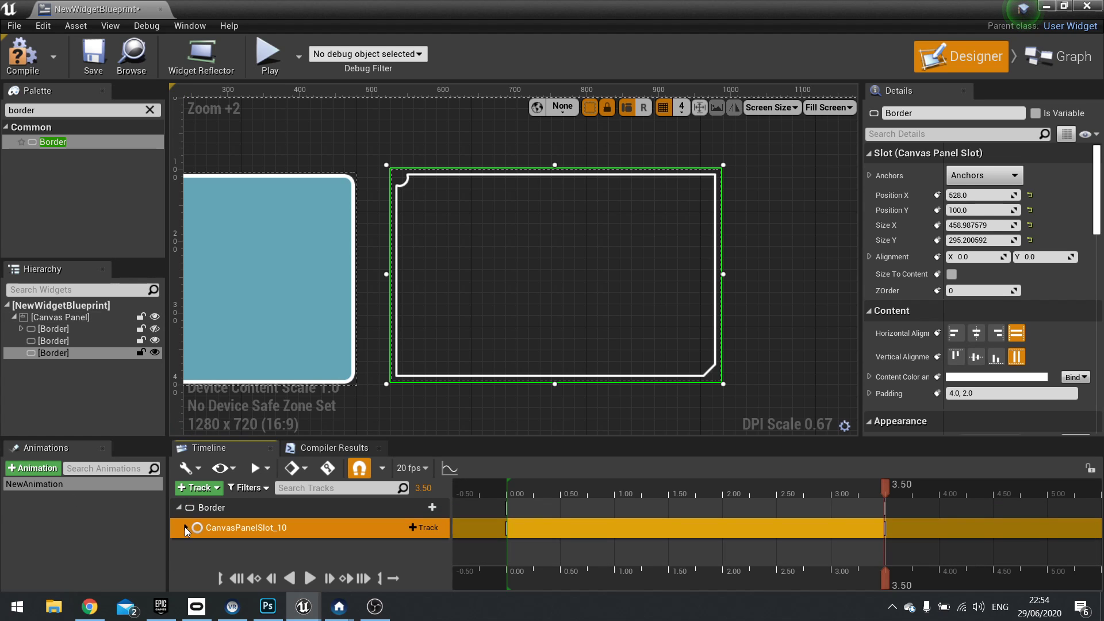
click(211, 489)
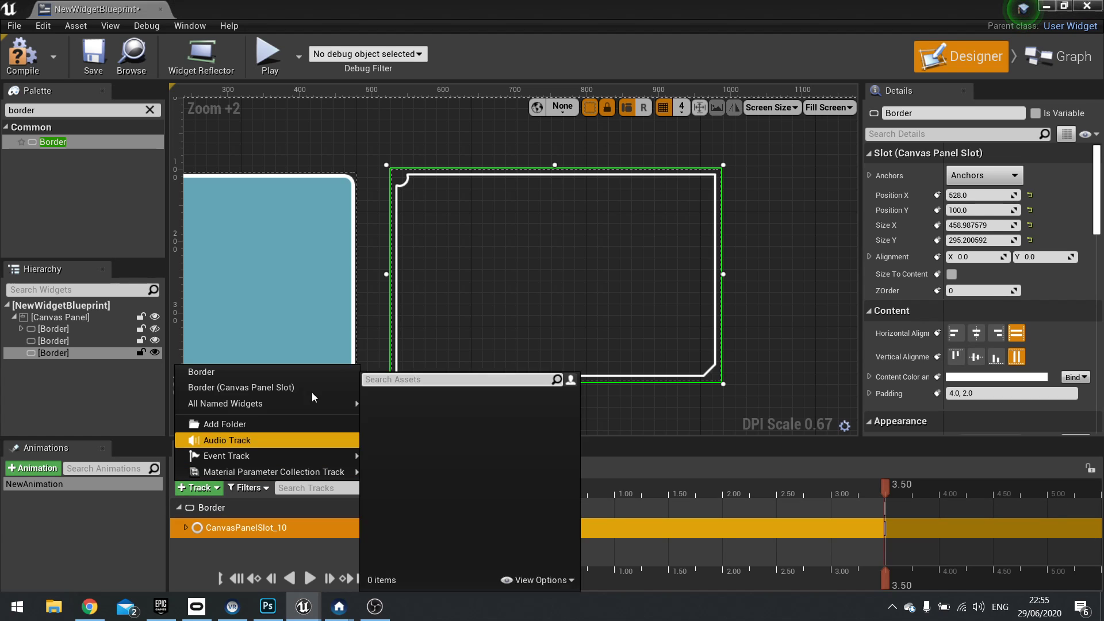
click(211, 374)
click(323, 511)
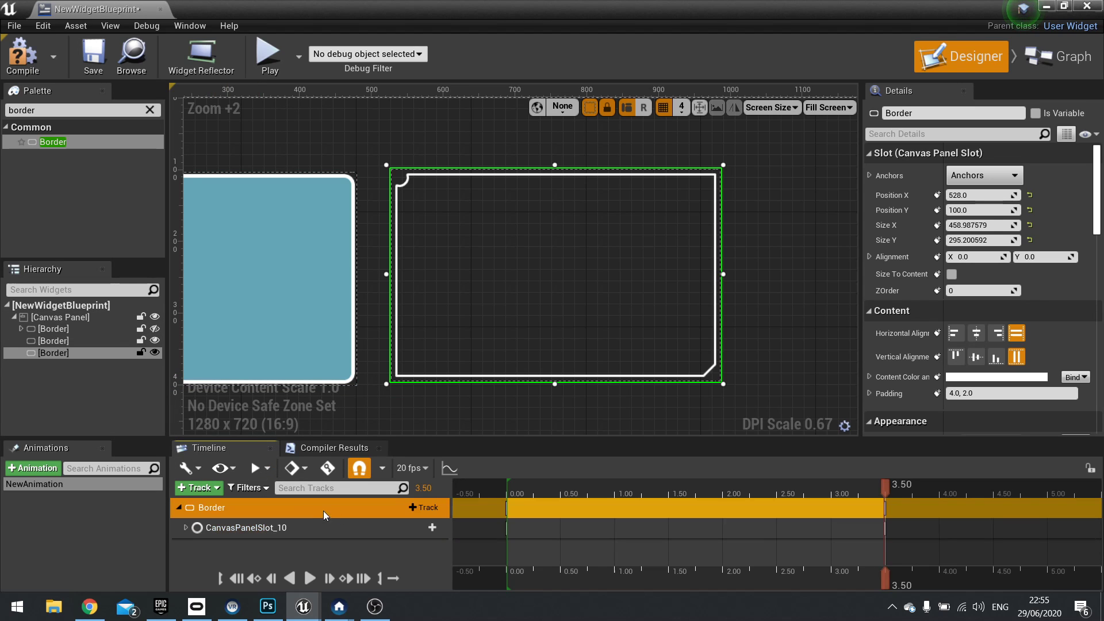
click(427, 508)
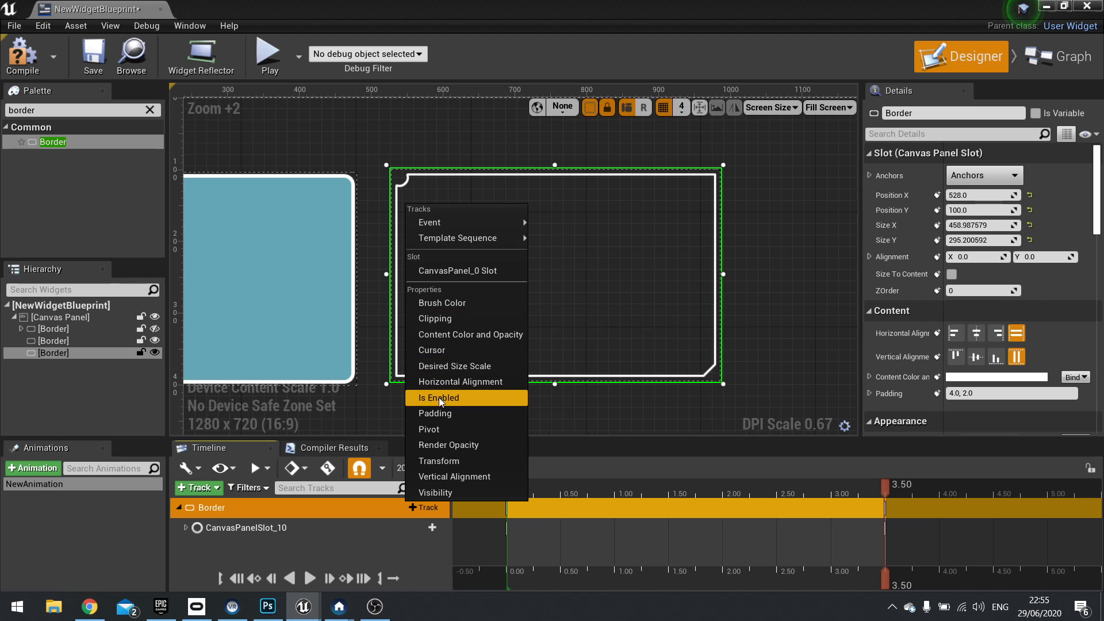
click(451, 446)
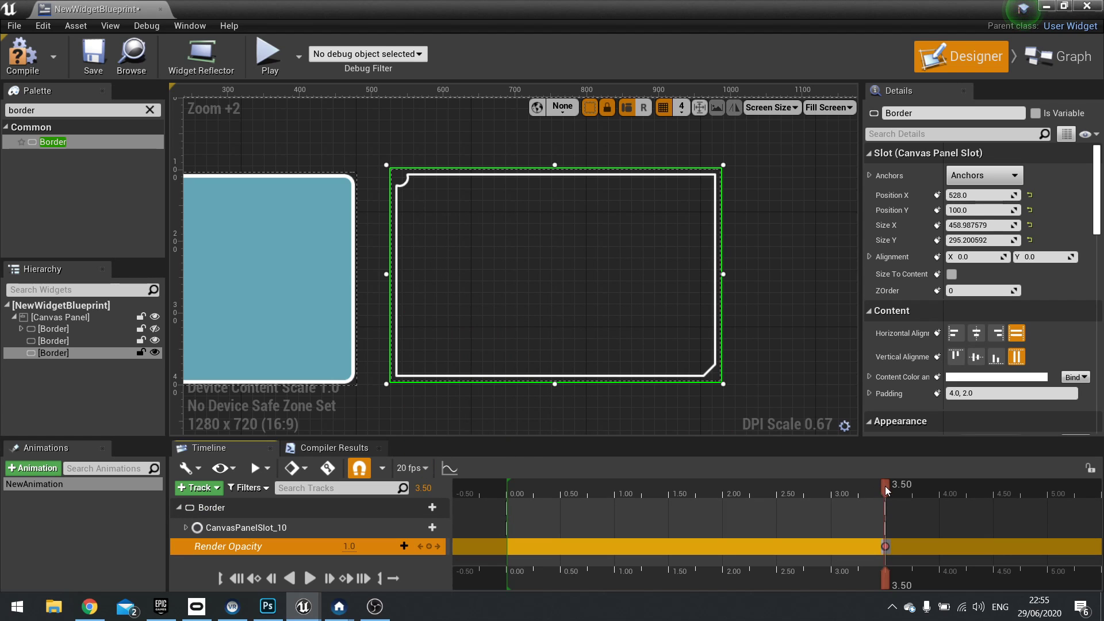
- Key Render Opacity 0 at 0.00 and 1.0 at 0.50, then scrub to preview the fade
drag(886, 490, 508, 505)
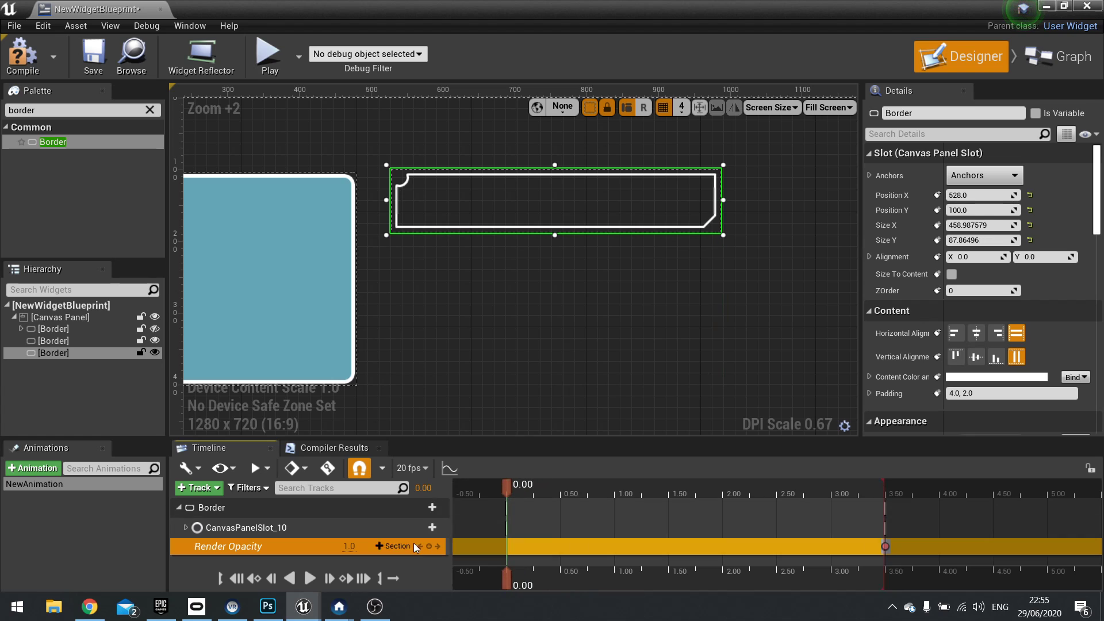
click(429, 547)
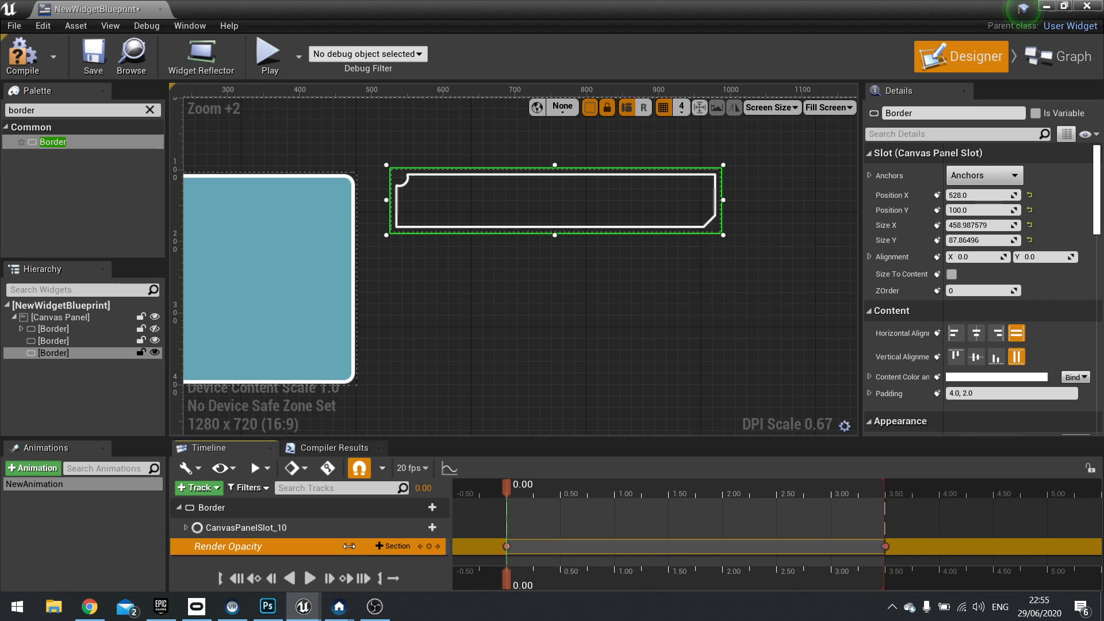
key(Return)
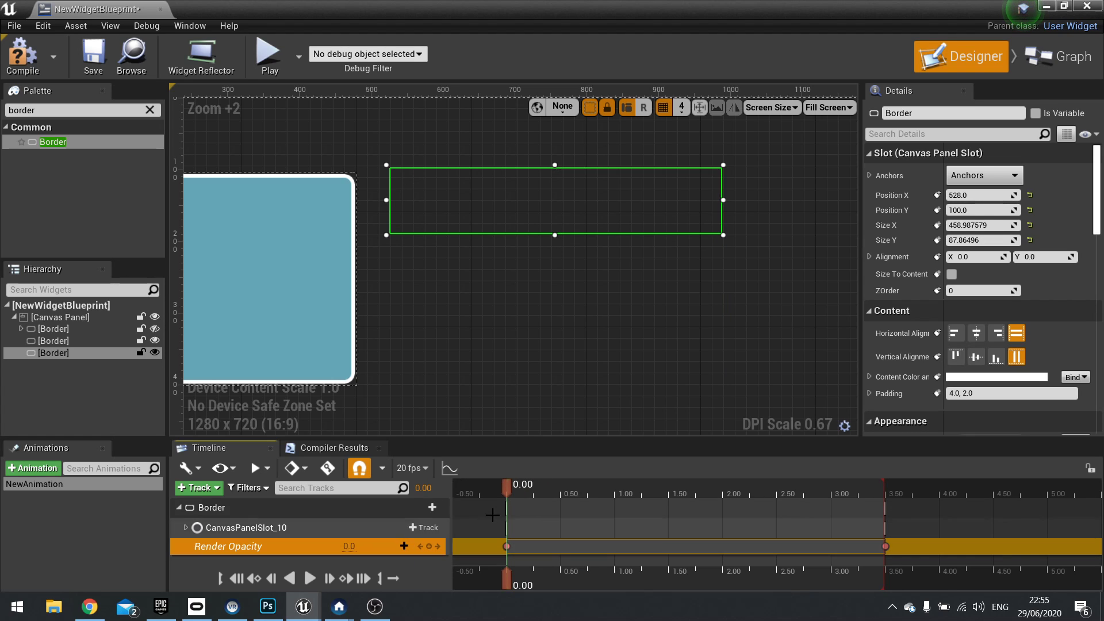
drag(511, 492, 560, 495)
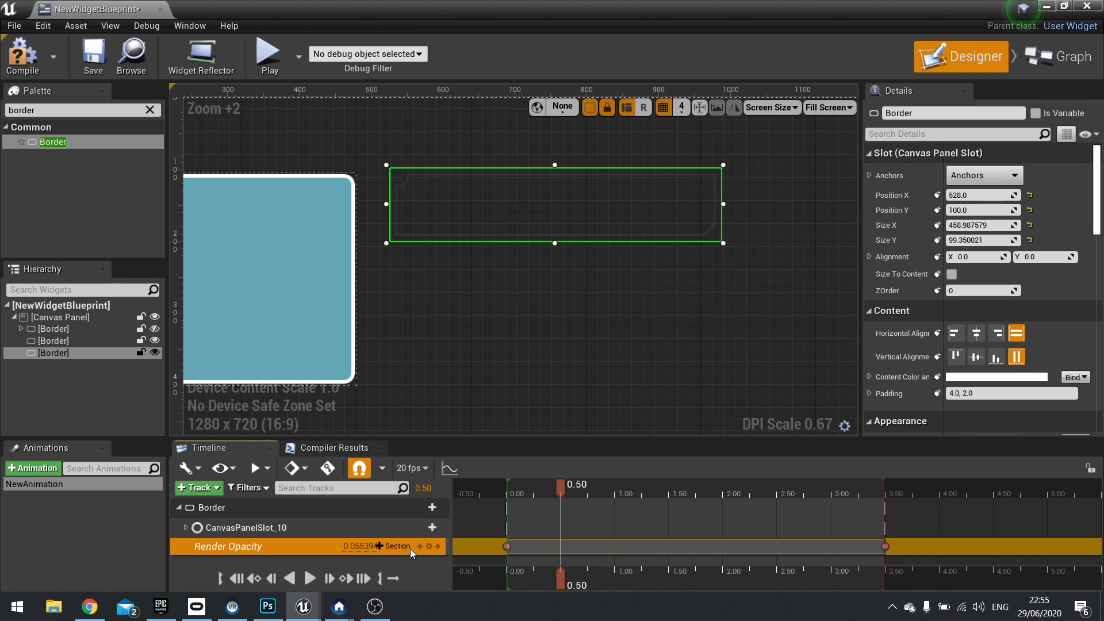
click(374, 546)
text(1)
key(Return)
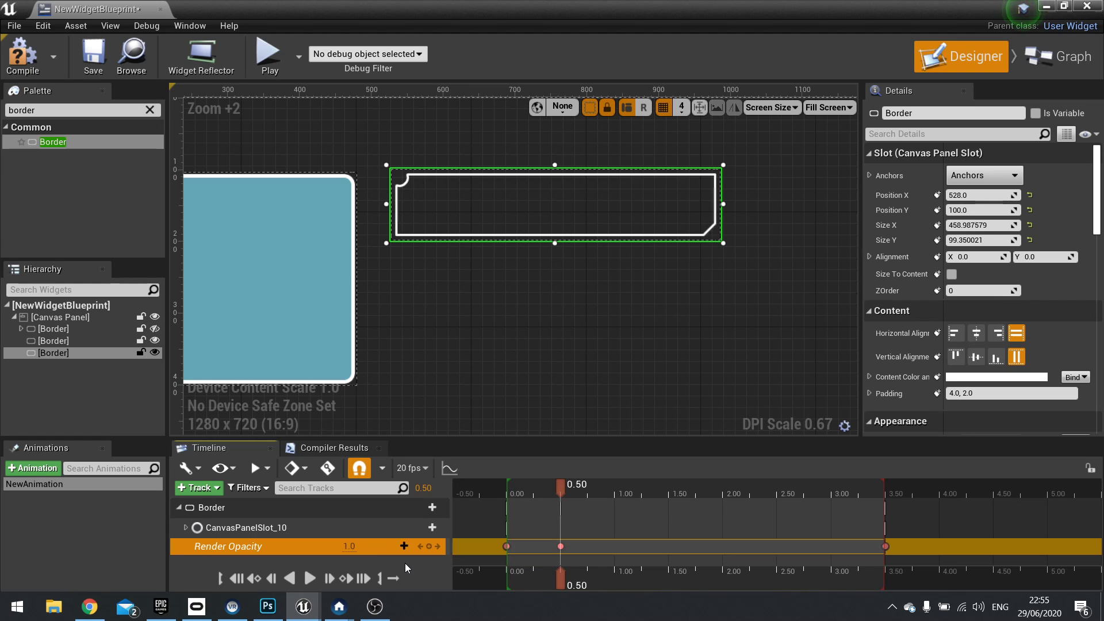
drag(563, 487, 510, 514)
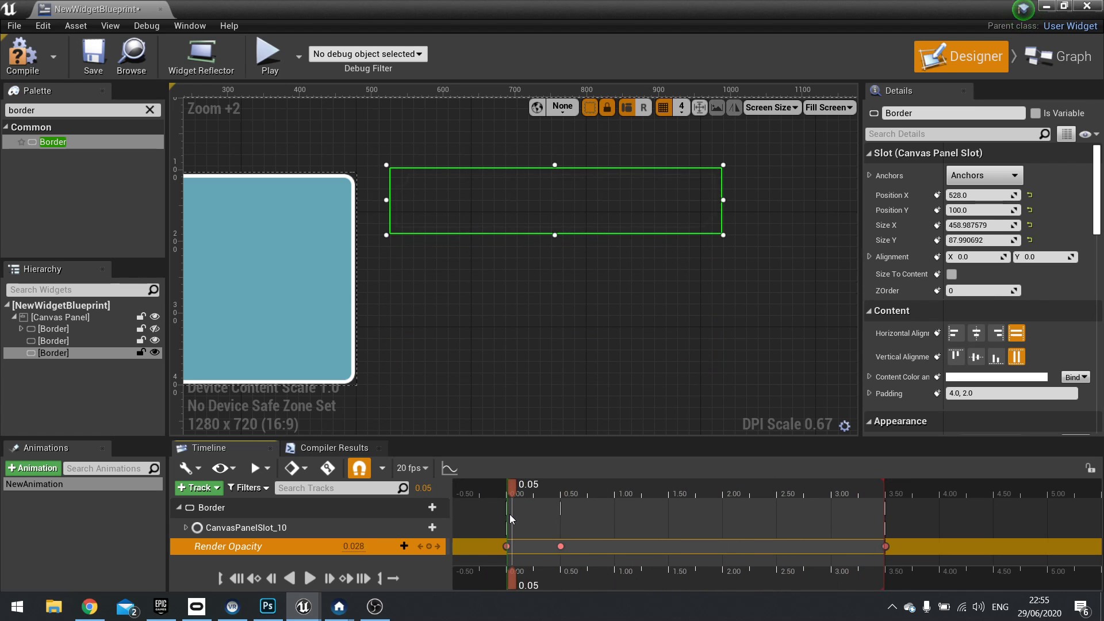
click(307, 578)
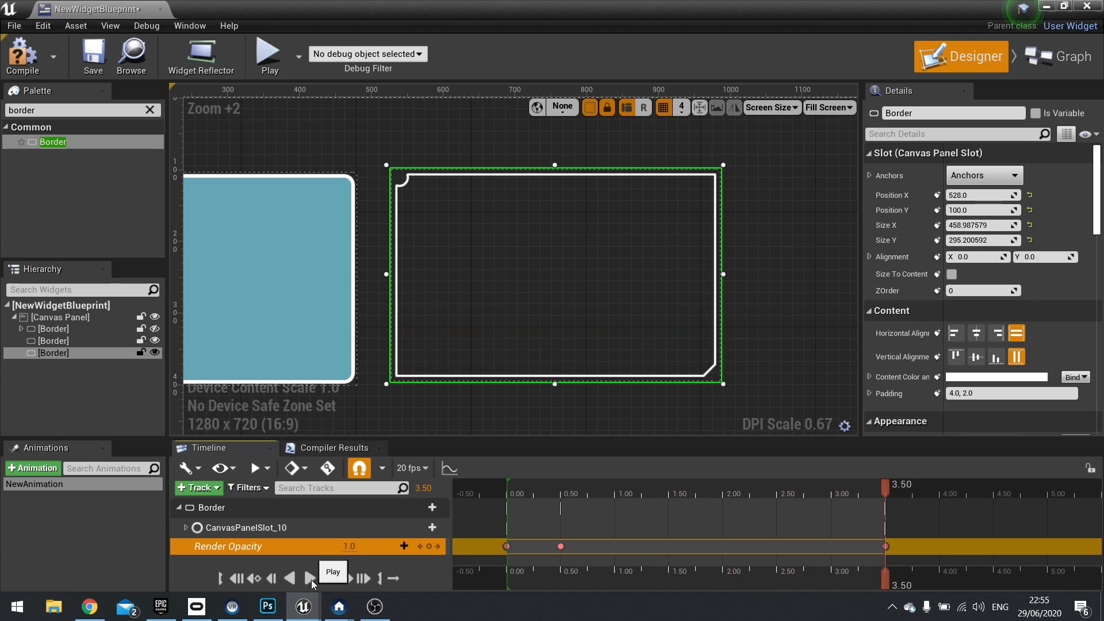
scroll(773, 339, down, 3)
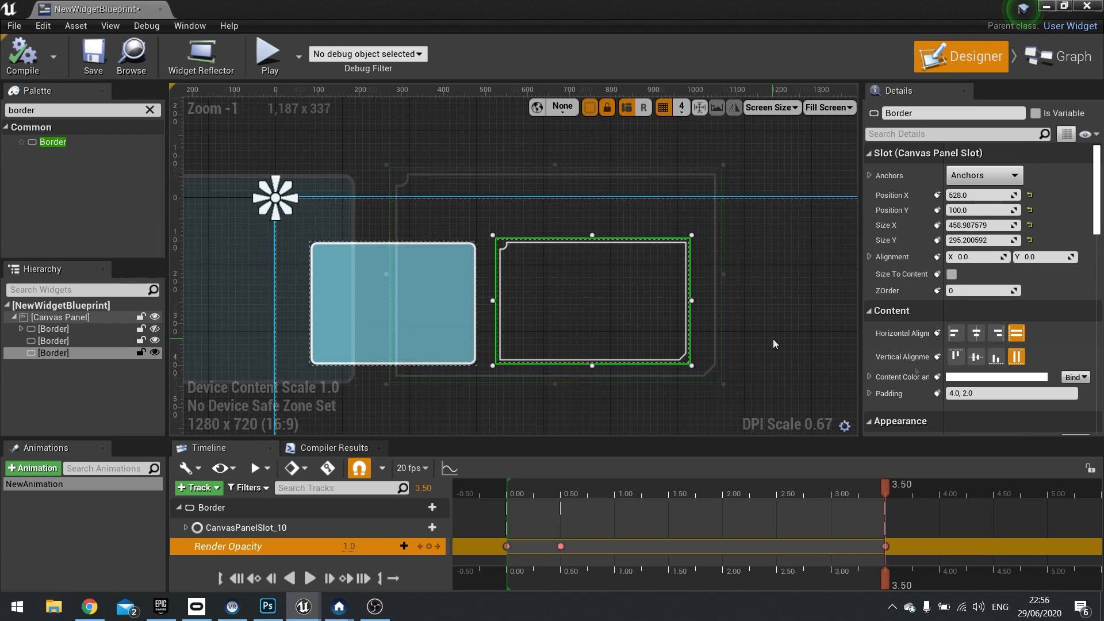